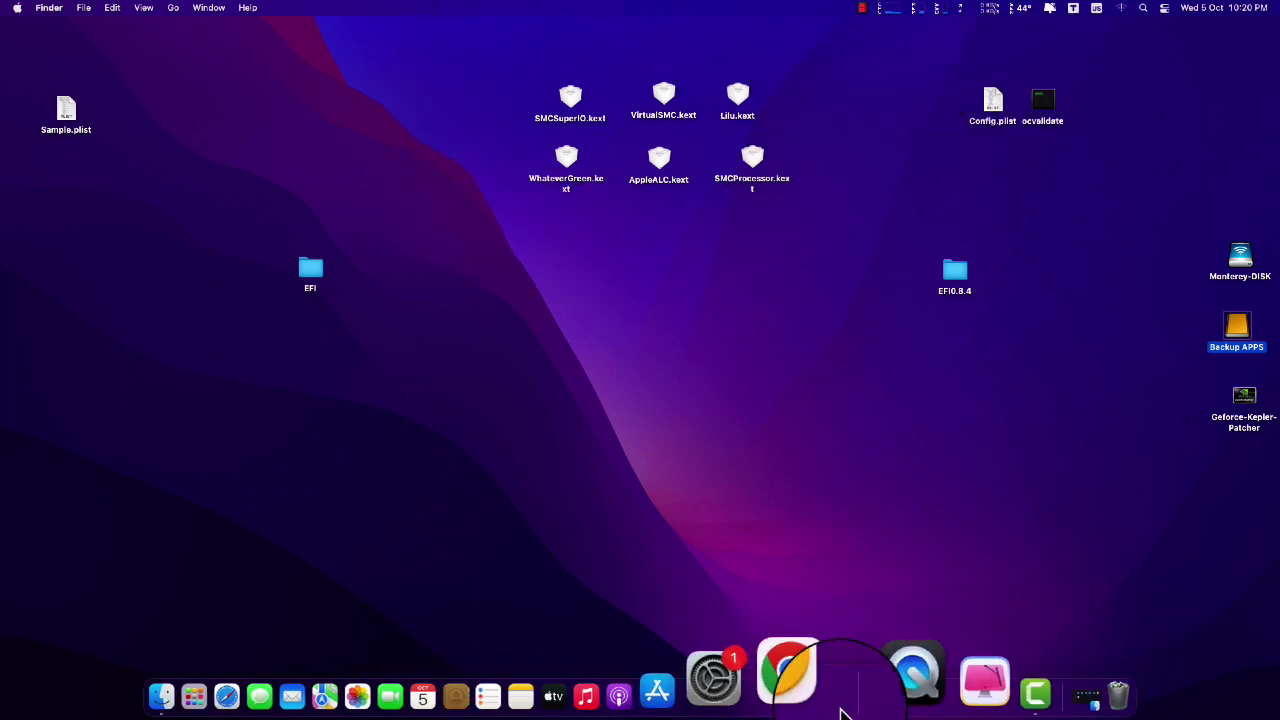
Step: Switch to Chrome to check the OpenCorePkg 0.8.5 release page, and close the browser window
left_click(822, 710)
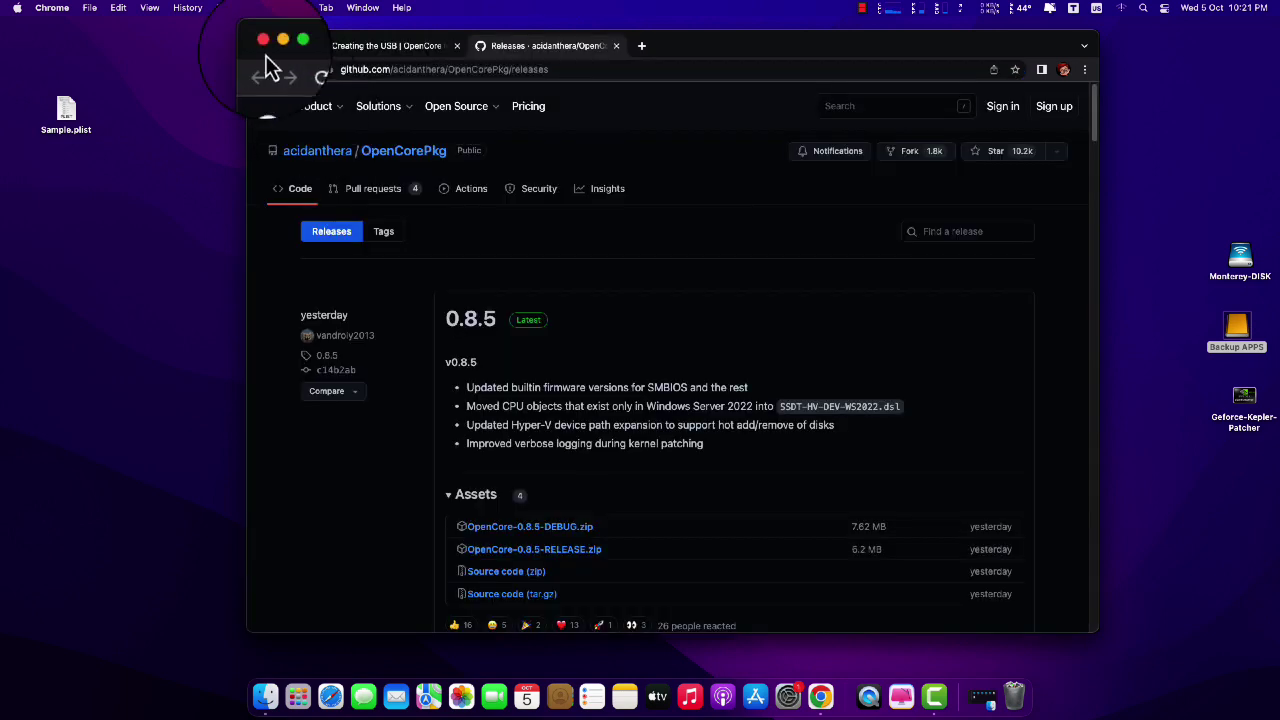
left_click(263, 40)
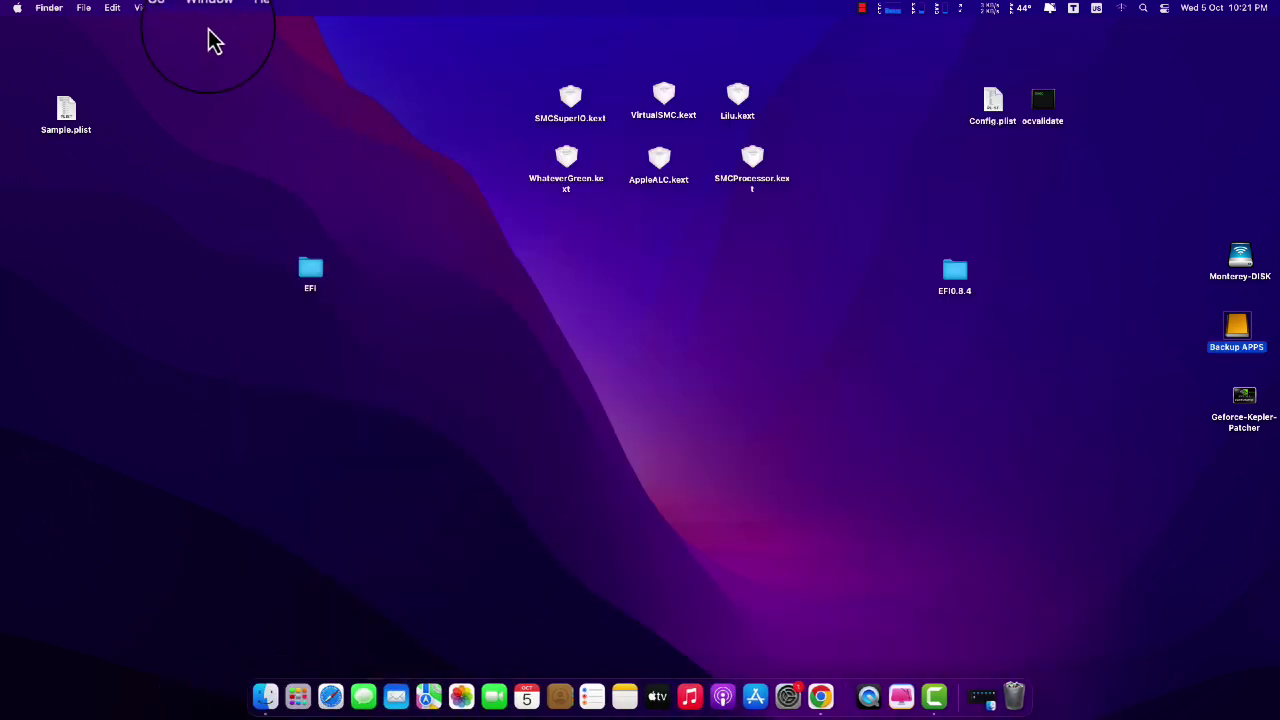
Step: Open the OpenCore-0.8.5-RELEASE folder from Downloads and place its window below the EFI folder on the desktop
left_click(175, 22)
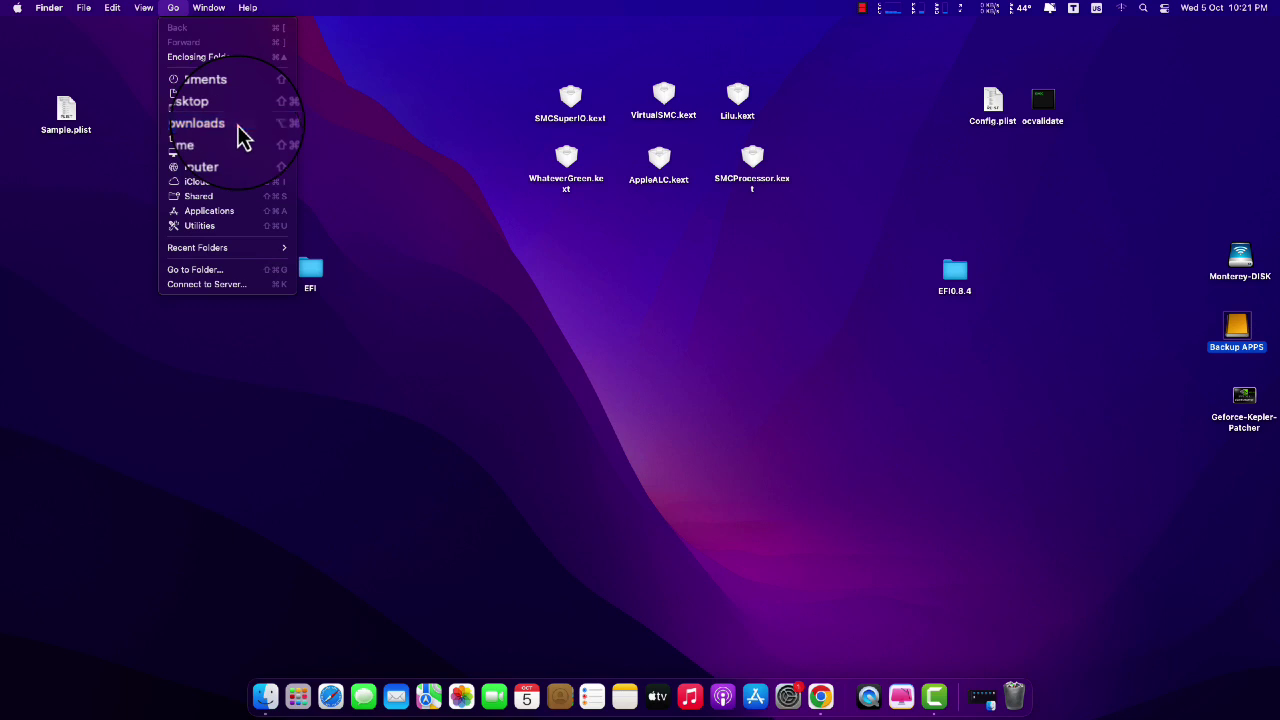
left_click(243, 137)
left_click_drag(480, 220, 554, 203)
left_click_drag(650, 130, 423, 326)
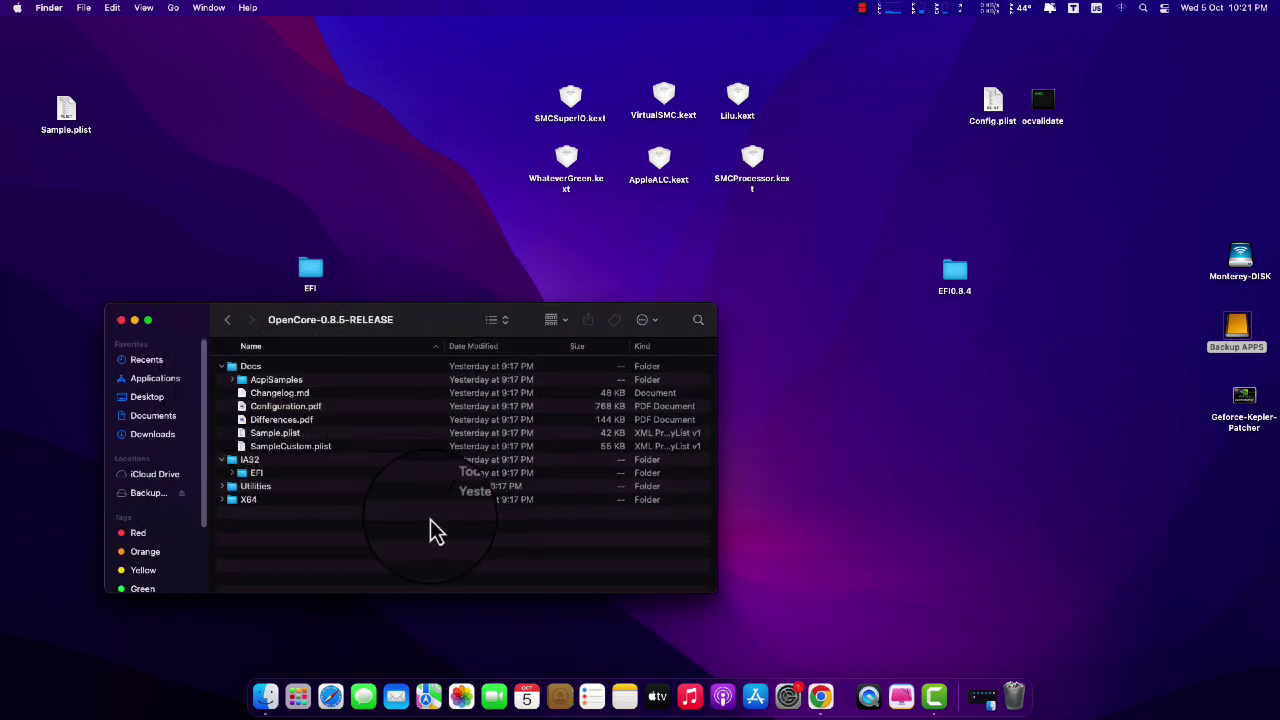
Step: Examine the X64 folder and the ocvalidate folder inside Utilities in the OpenCore-0.8.5-RELEASE folder
left_click(224, 462)
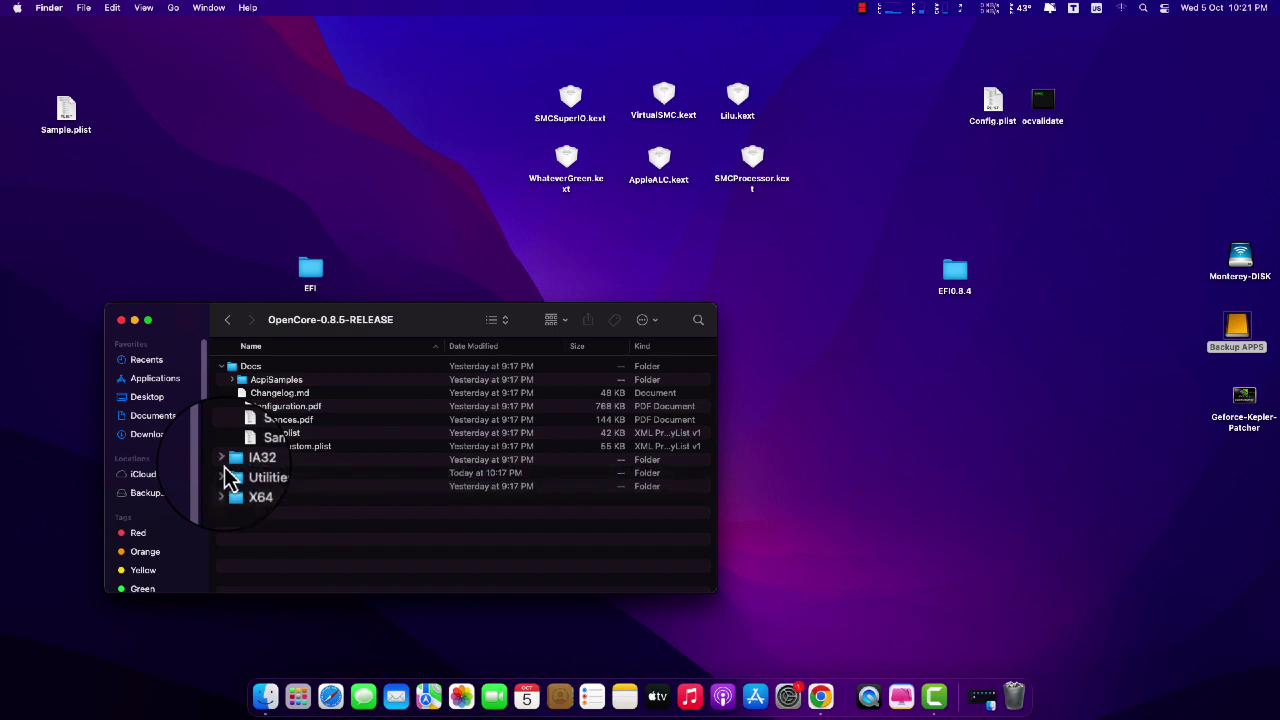
left_click(220, 488)
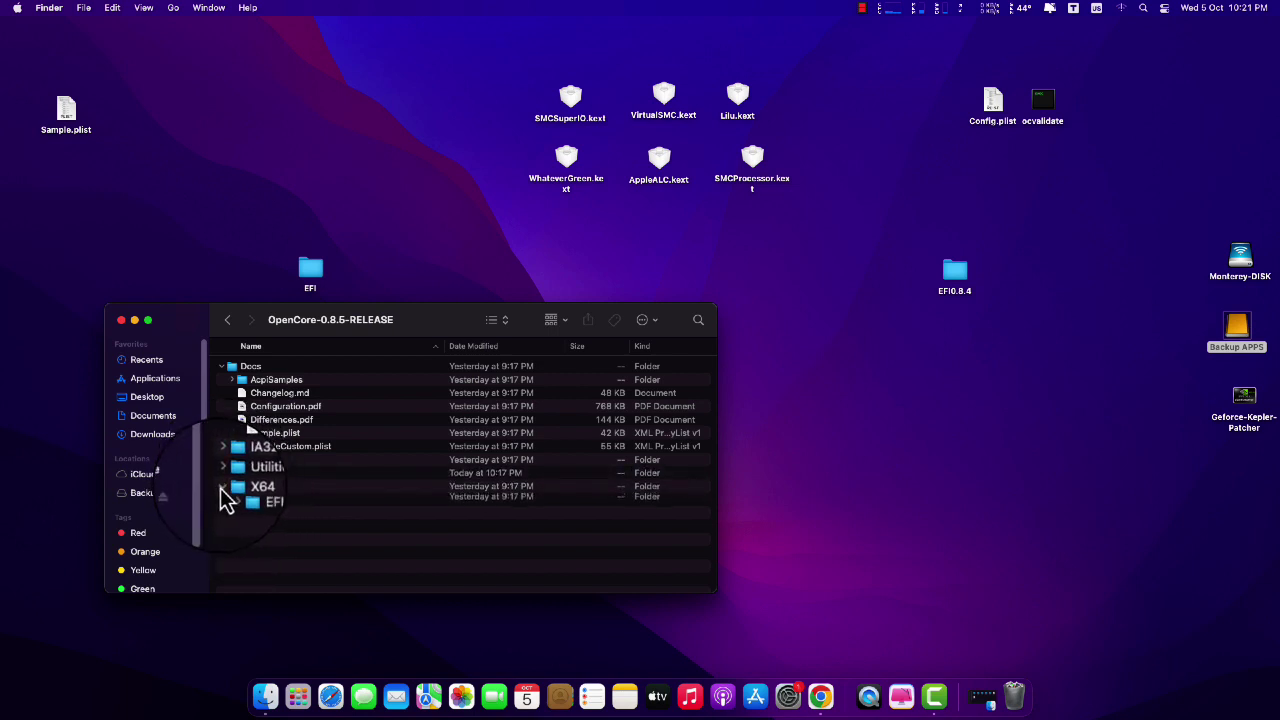
left_click(220, 488)
left_click(220, 488)
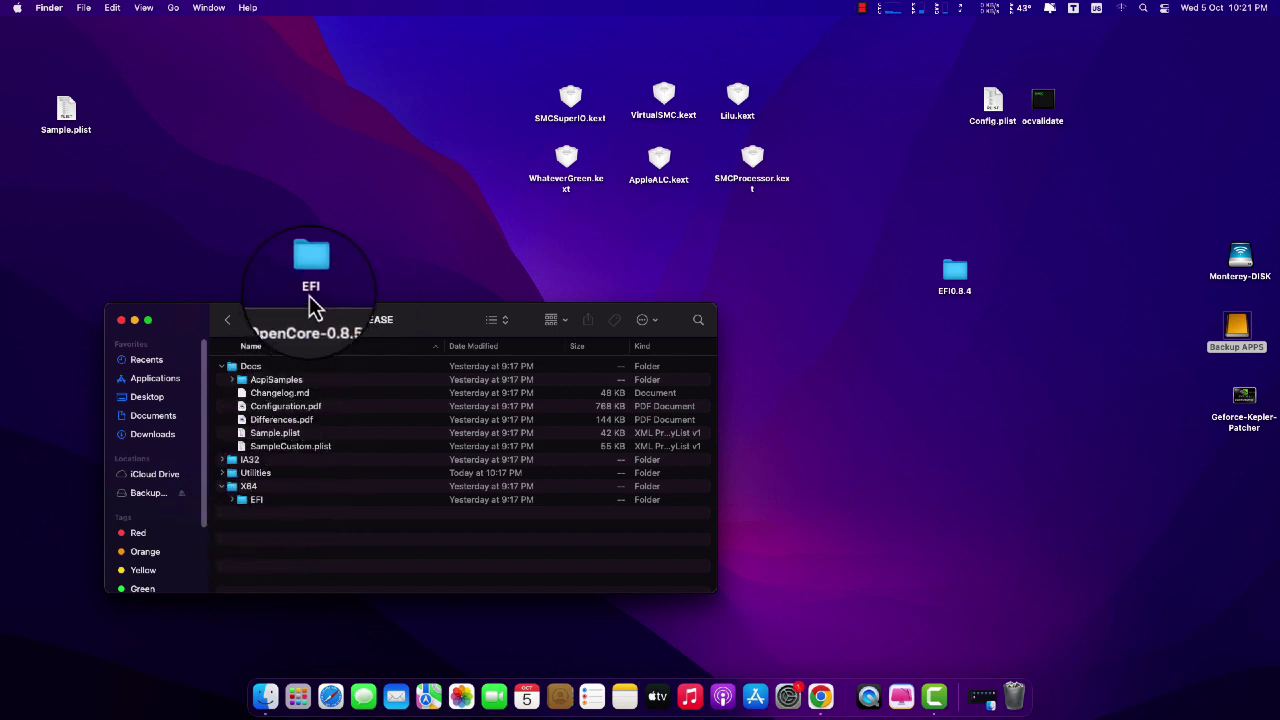
left_click(223, 473)
scroll(290, 560, "down", 2)
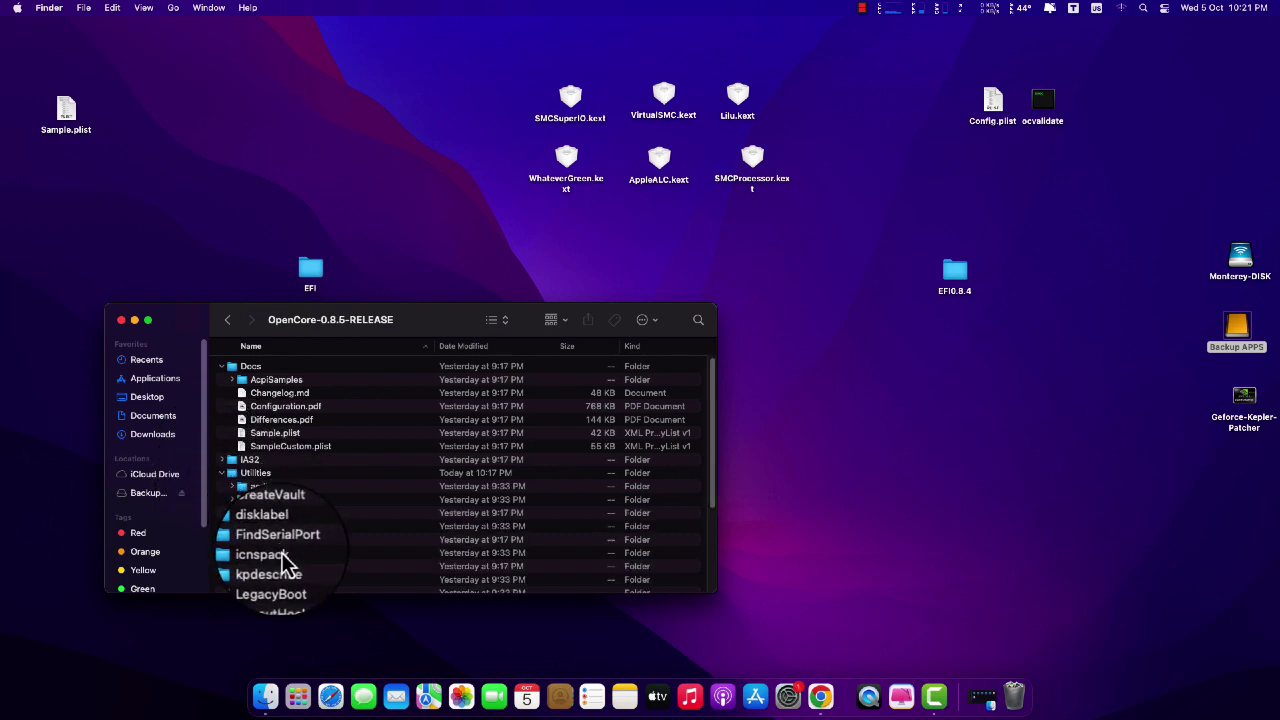
scroll(309, 536, "down", 2)
left_click(232, 539)
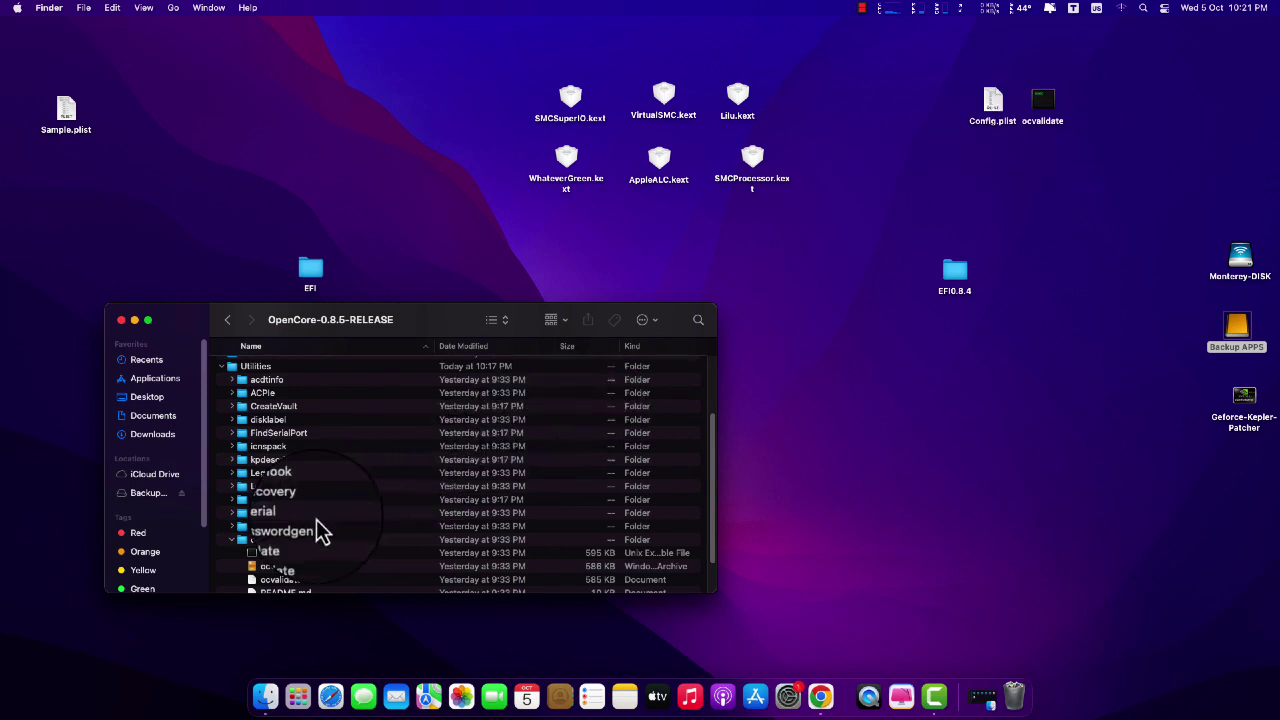
Step: Examine the OC folder inside EFI0.8.4, and close both the EFI0.8.4 and OpenCore-0.8.5-RELEASE windows
double_click(948, 278)
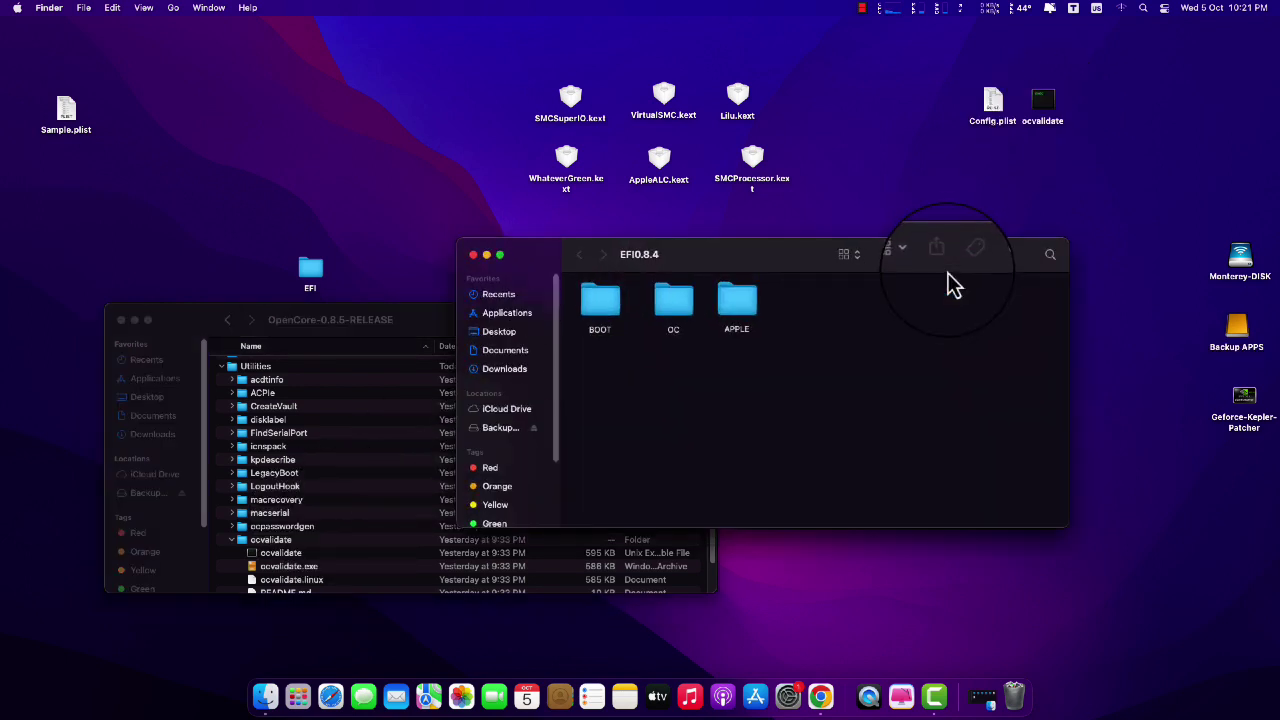
left_click(683, 318)
double_click(680, 318)
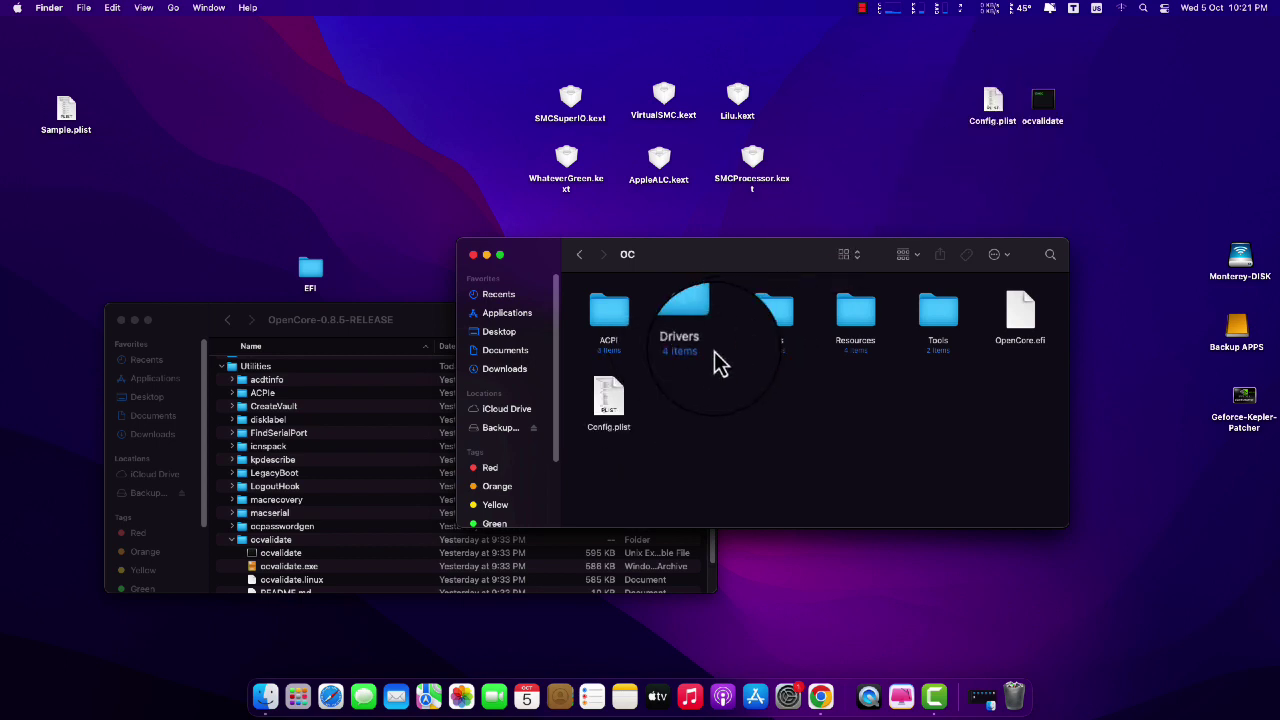
left_click_drag(608, 398, 937, 191)
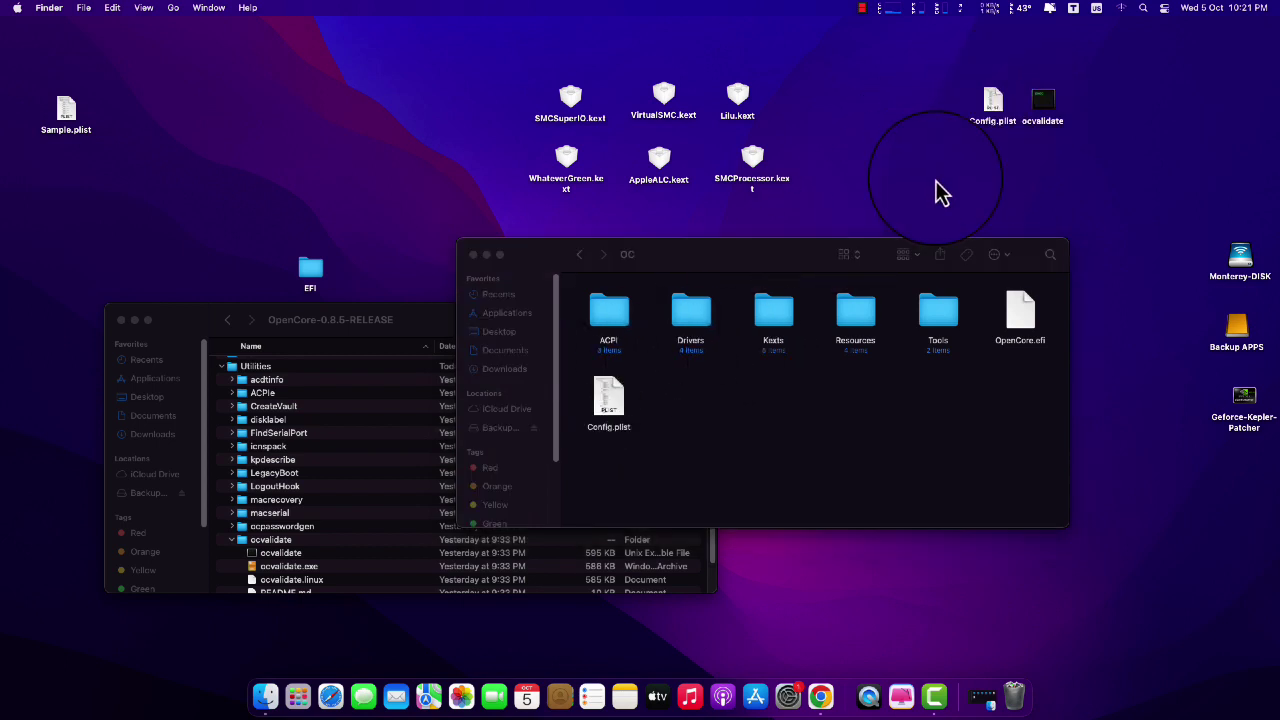
left_click(474, 255)
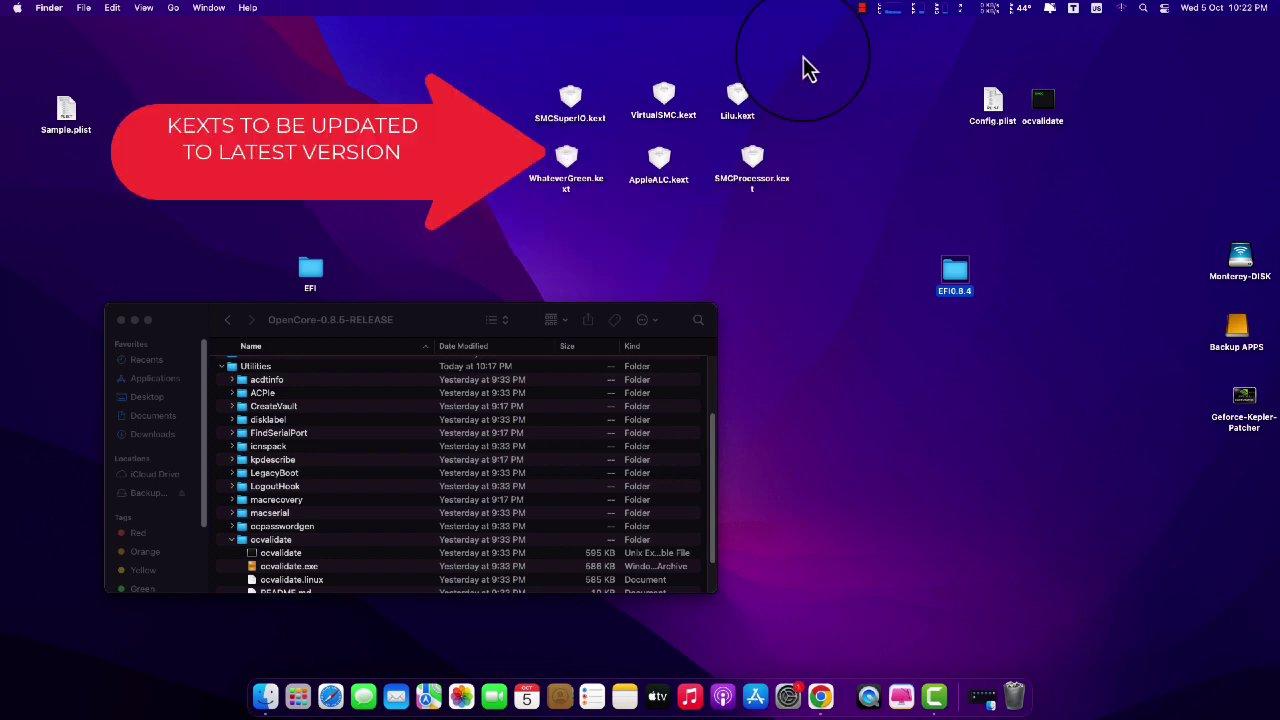
left_click(228, 368)
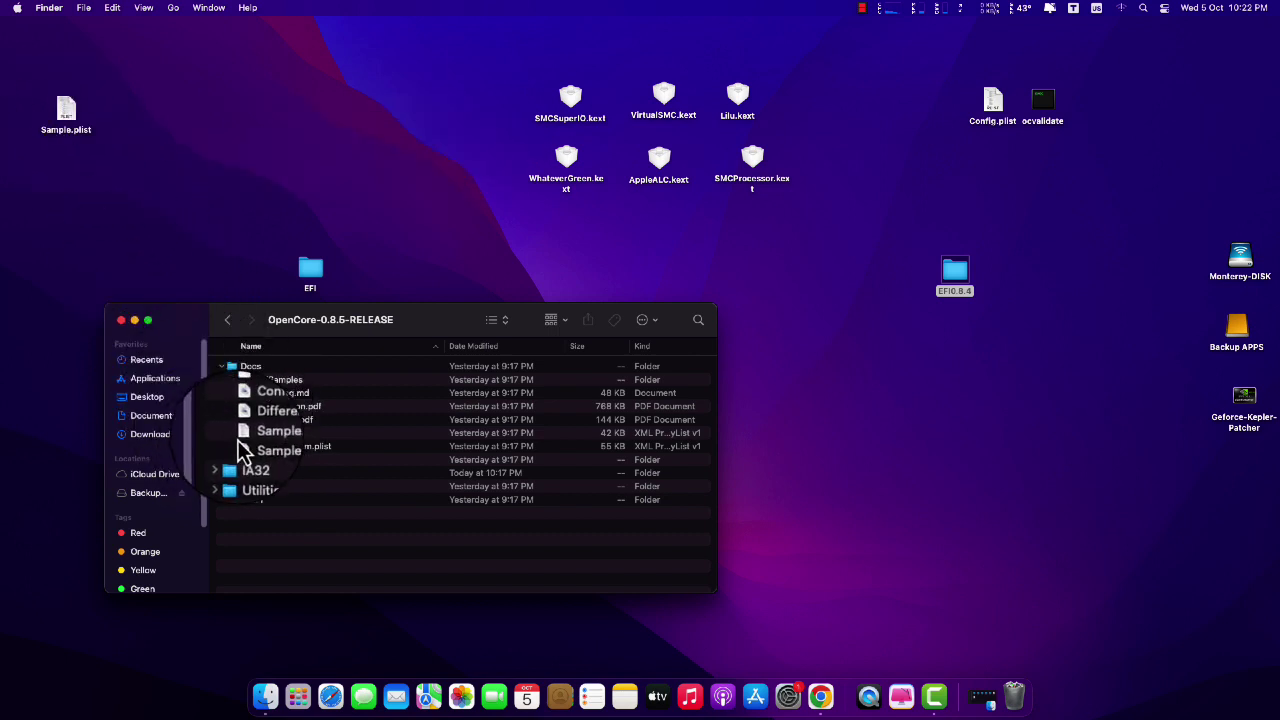
left_click(122, 324)
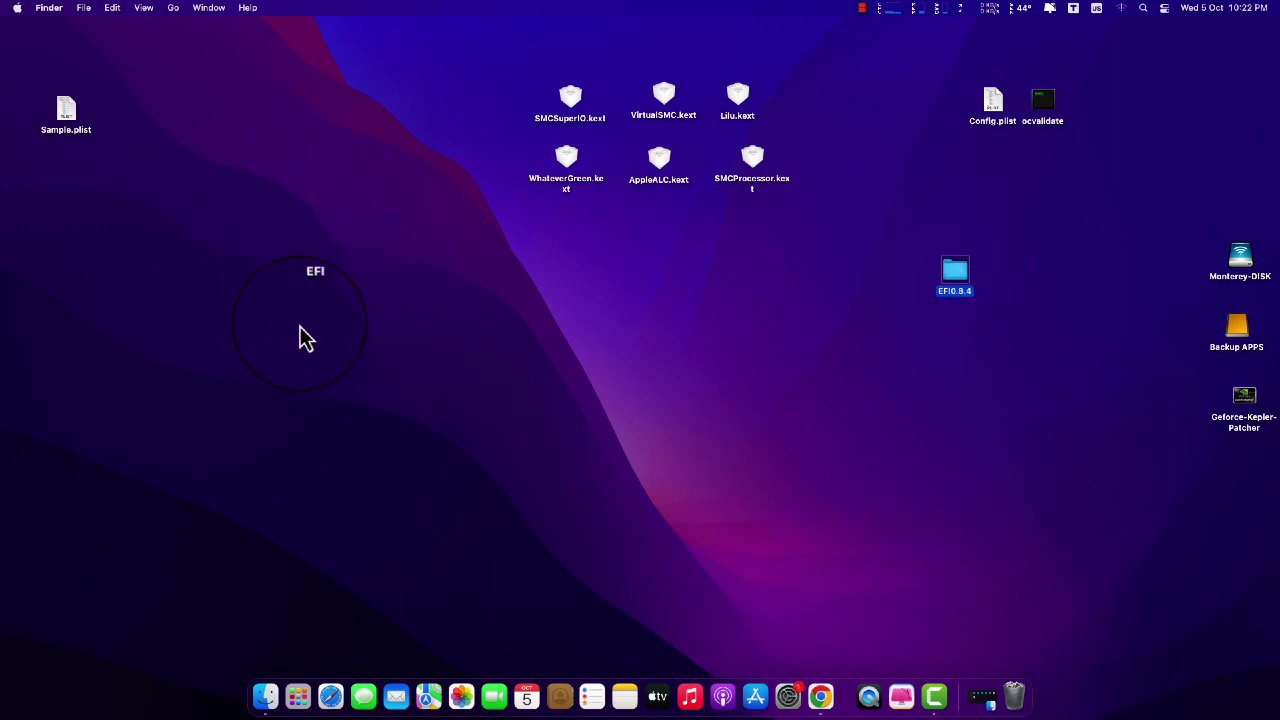
Step: Open the desktop folders EFI and EFI0.8.4 in separate windows arranged side by side
left_click_drag(963, 290, 1008, 242)
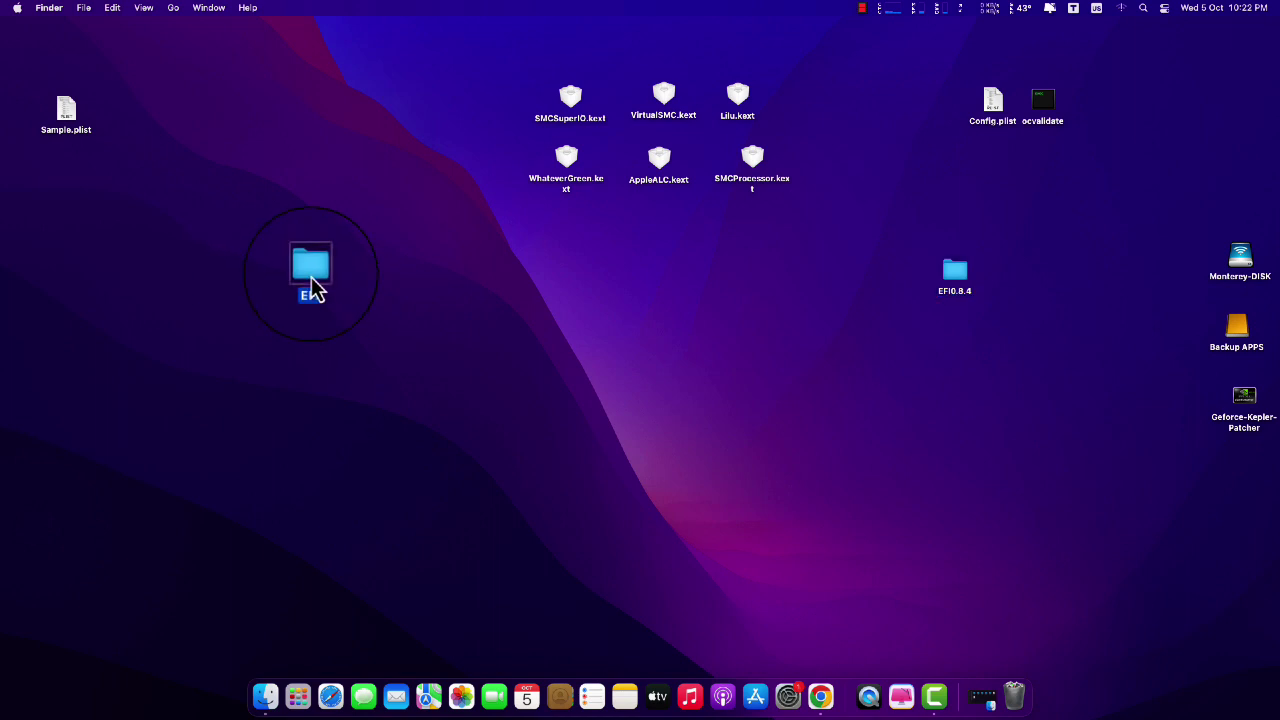
double_click(312, 287)
left_click_drag(790, 276, 342, 331)
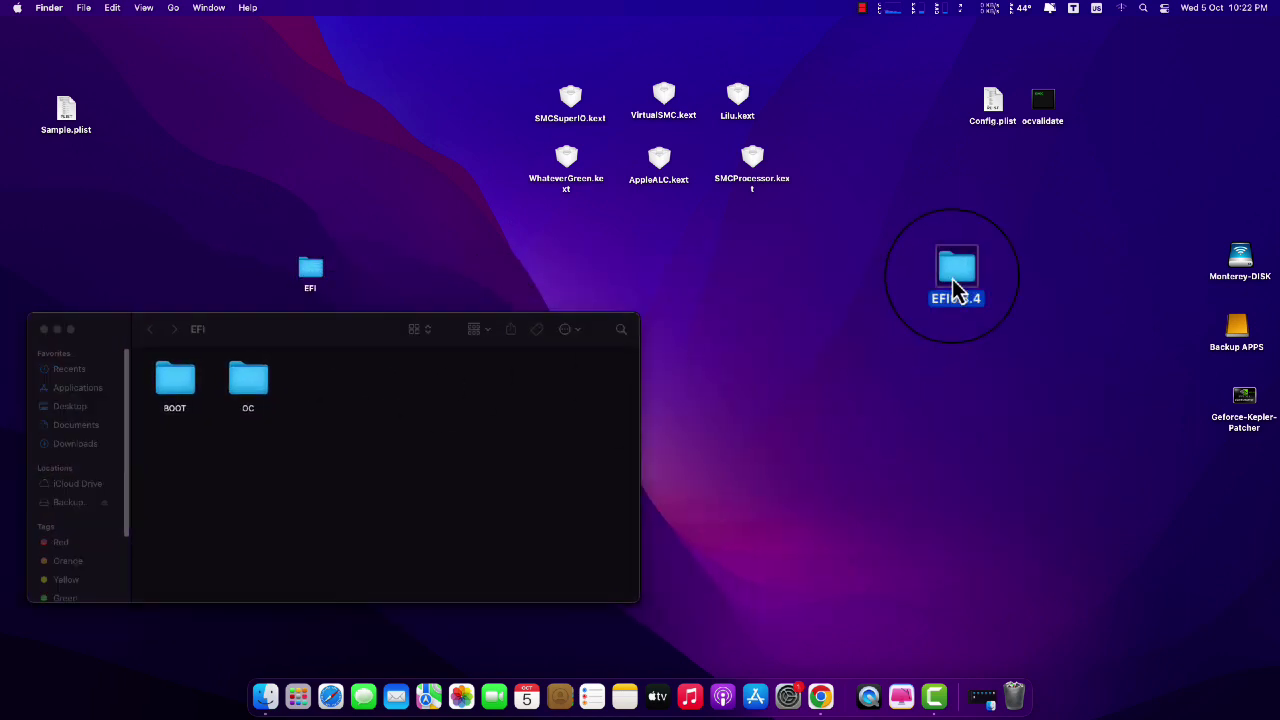
double_click(955, 288)
left_click_drag(767, 261, 972, 336)
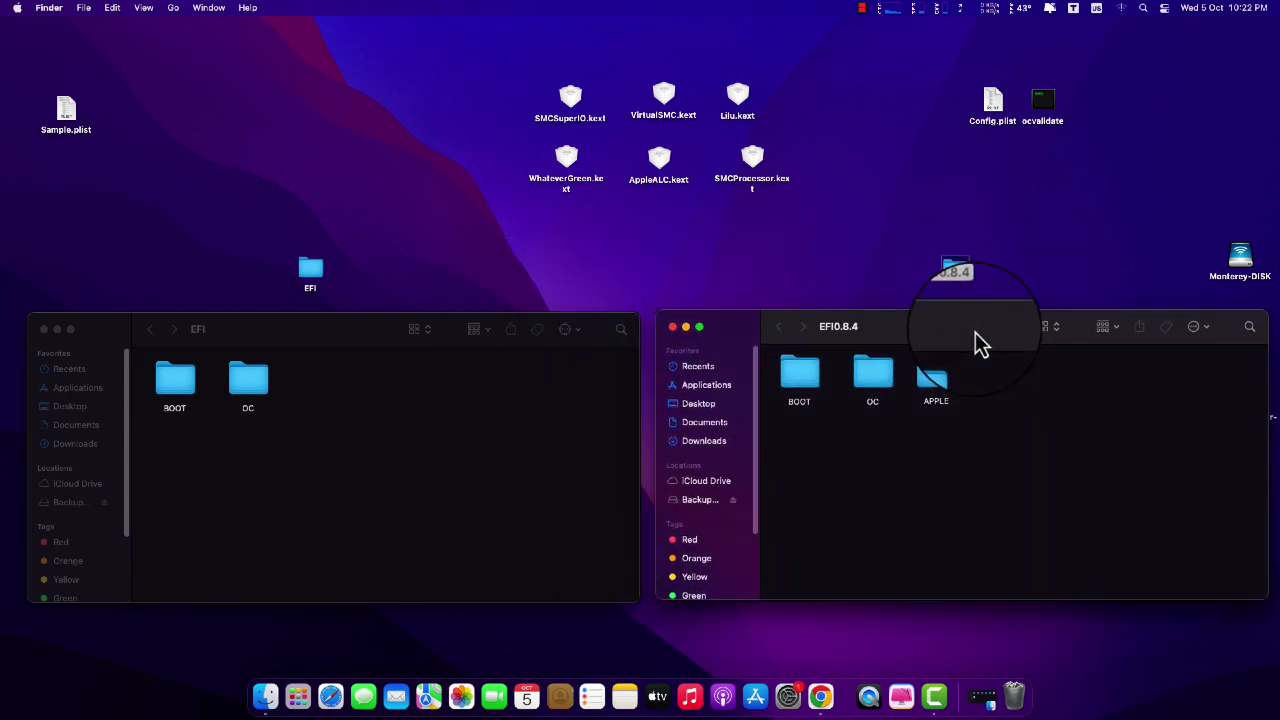
Step: Replace BOOTx64.efi in the BOOT folder of EFI0.8.4 with the one from the new EFI's BOOT folder
double_click(178, 397)
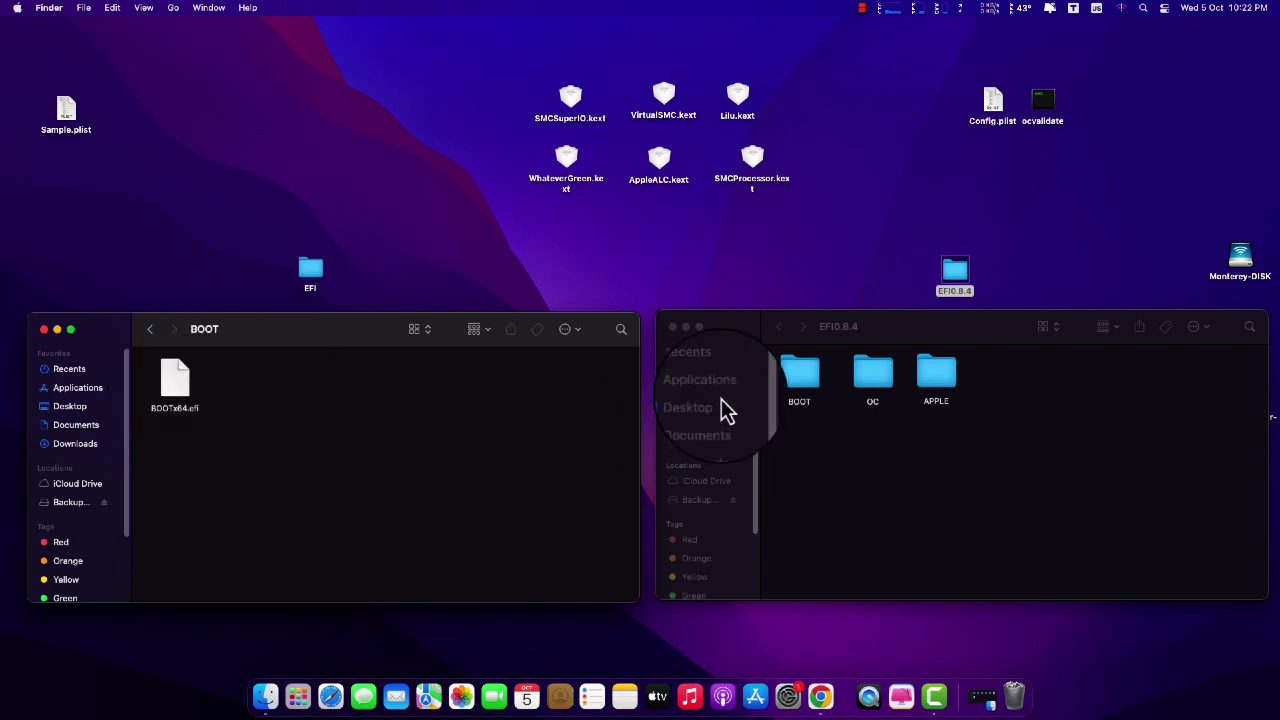
double_click(814, 385)
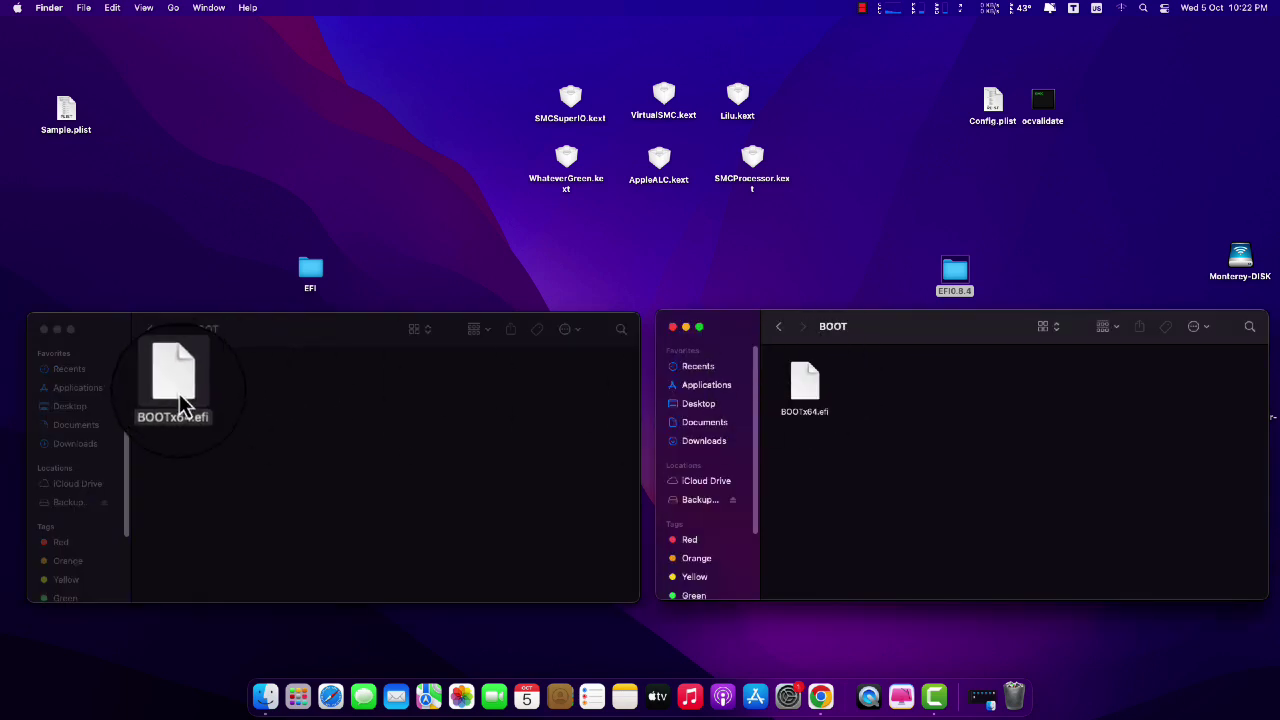
left_click_drag(179, 393, 857, 497)
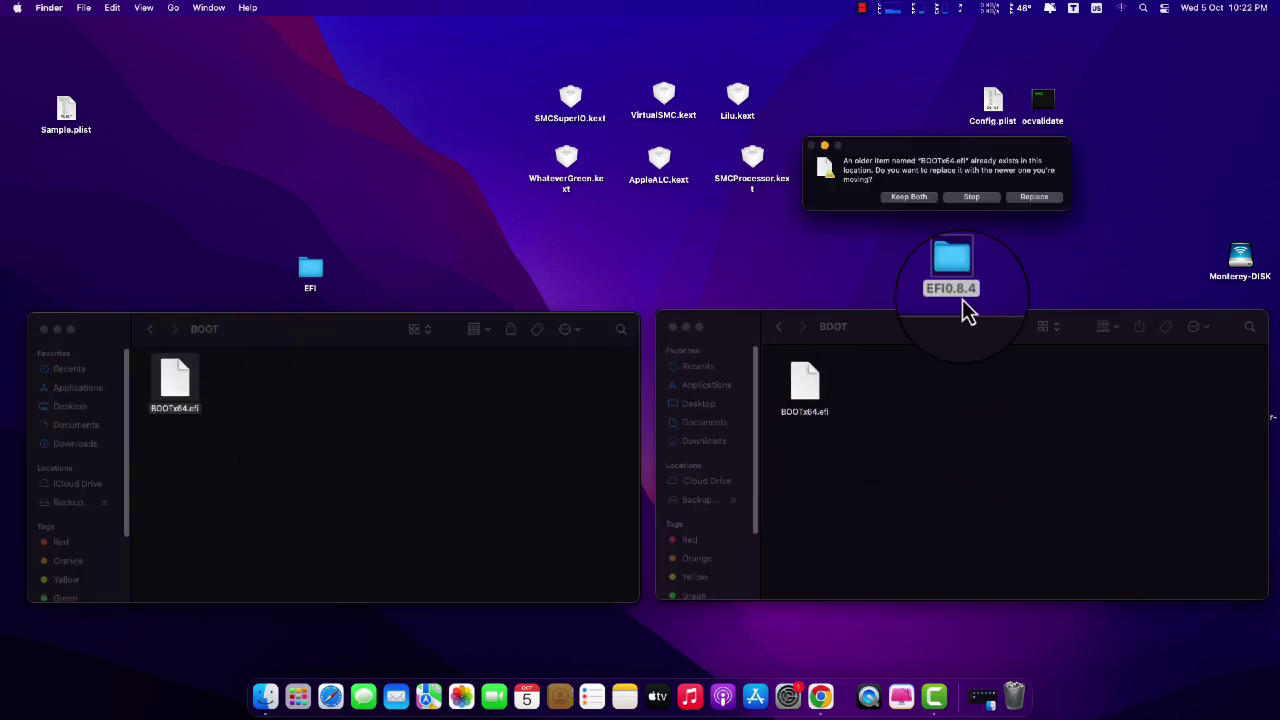
left_click(1034, 197)
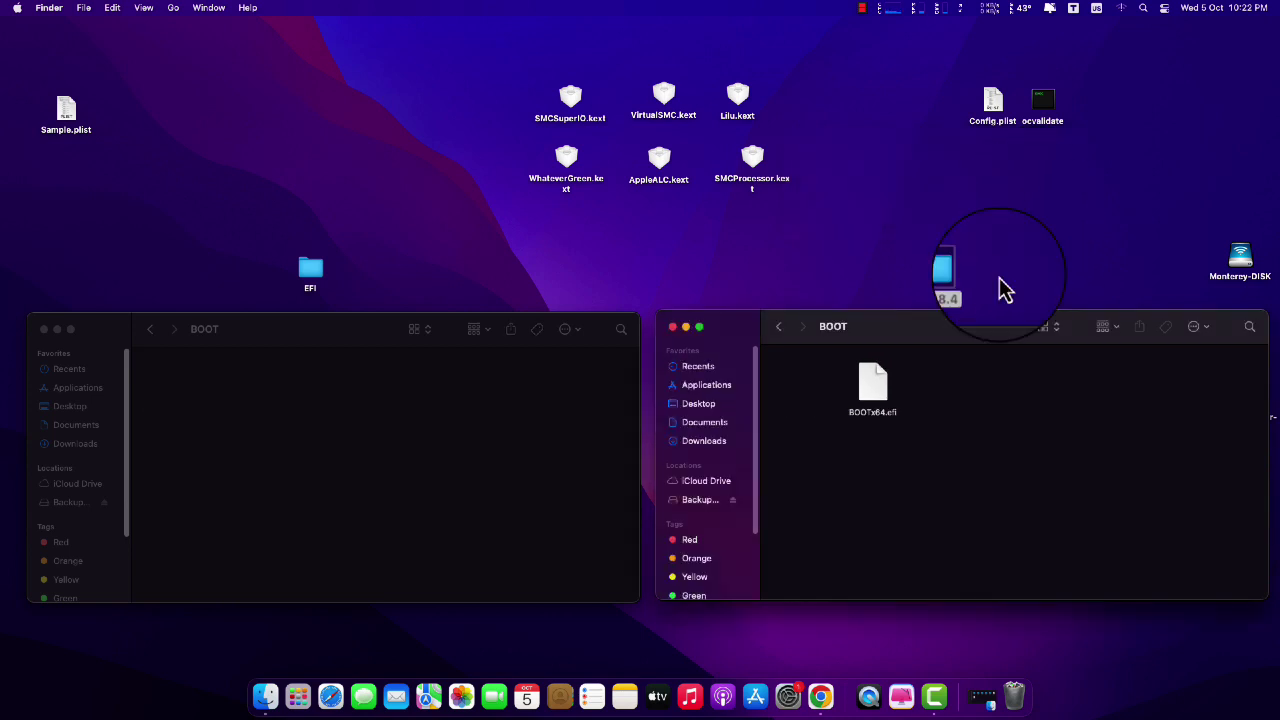
left_click_drag(870, 386, 815, 388)
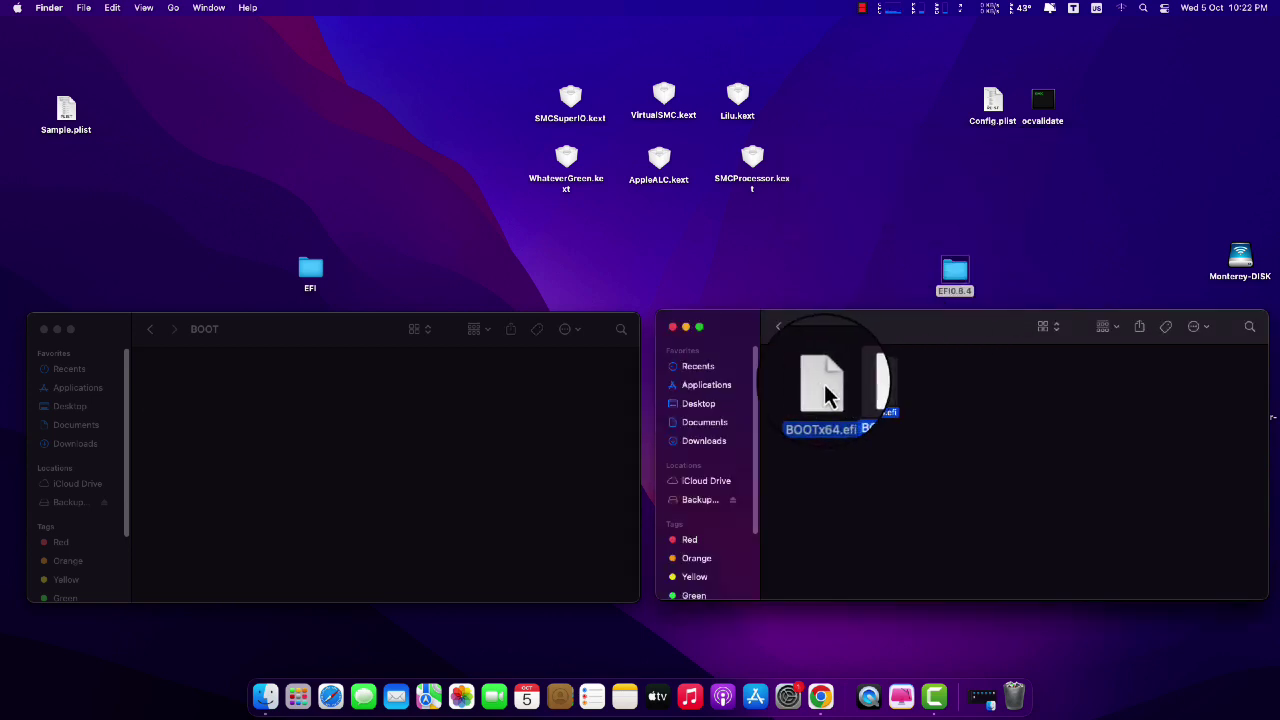
Step: Leave the BOOT folders and open the OC Drivers folder of both EFI and EFI0.8.4
left_click(779, 328)
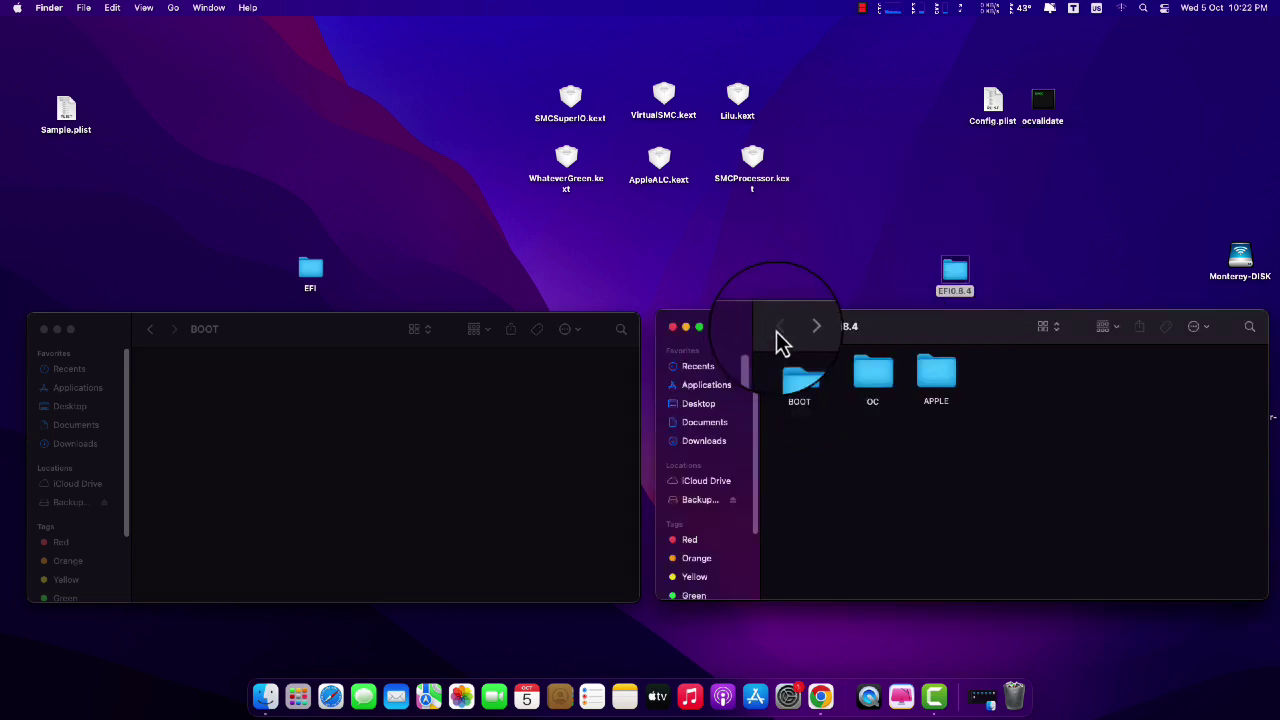
left_click(152, 334)
double_click(245, 390)
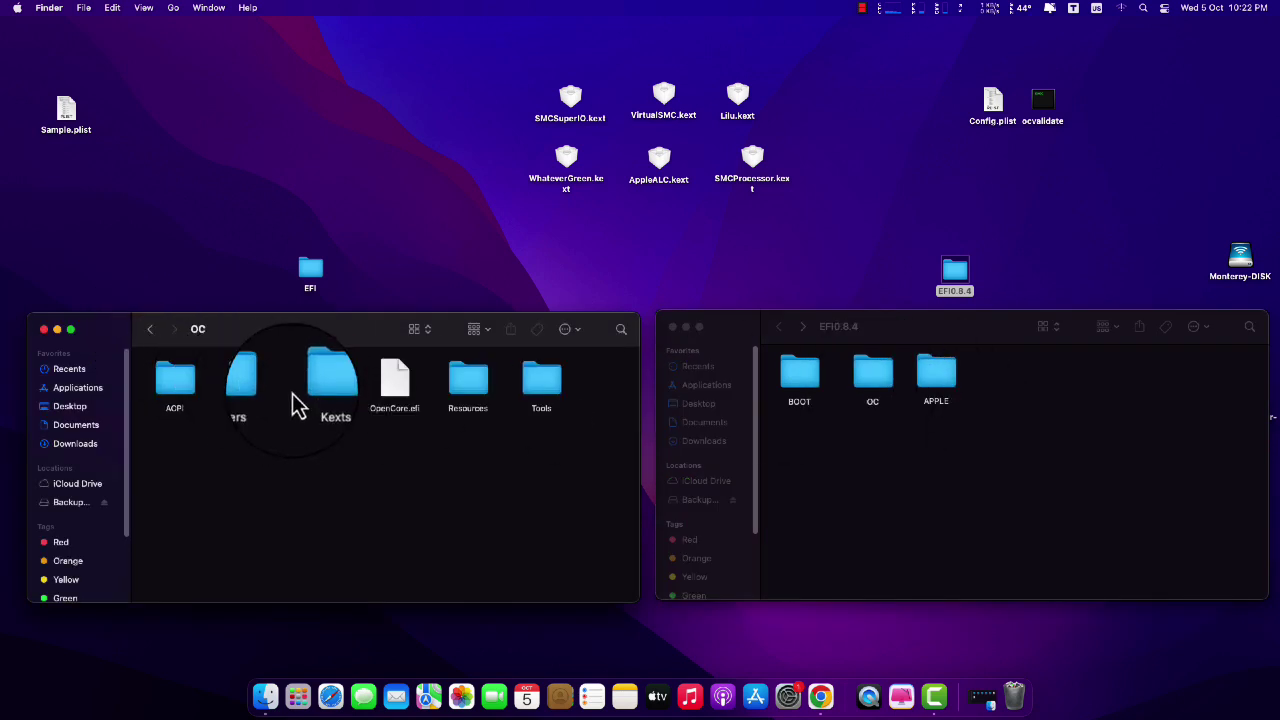
double_click(864, 380)
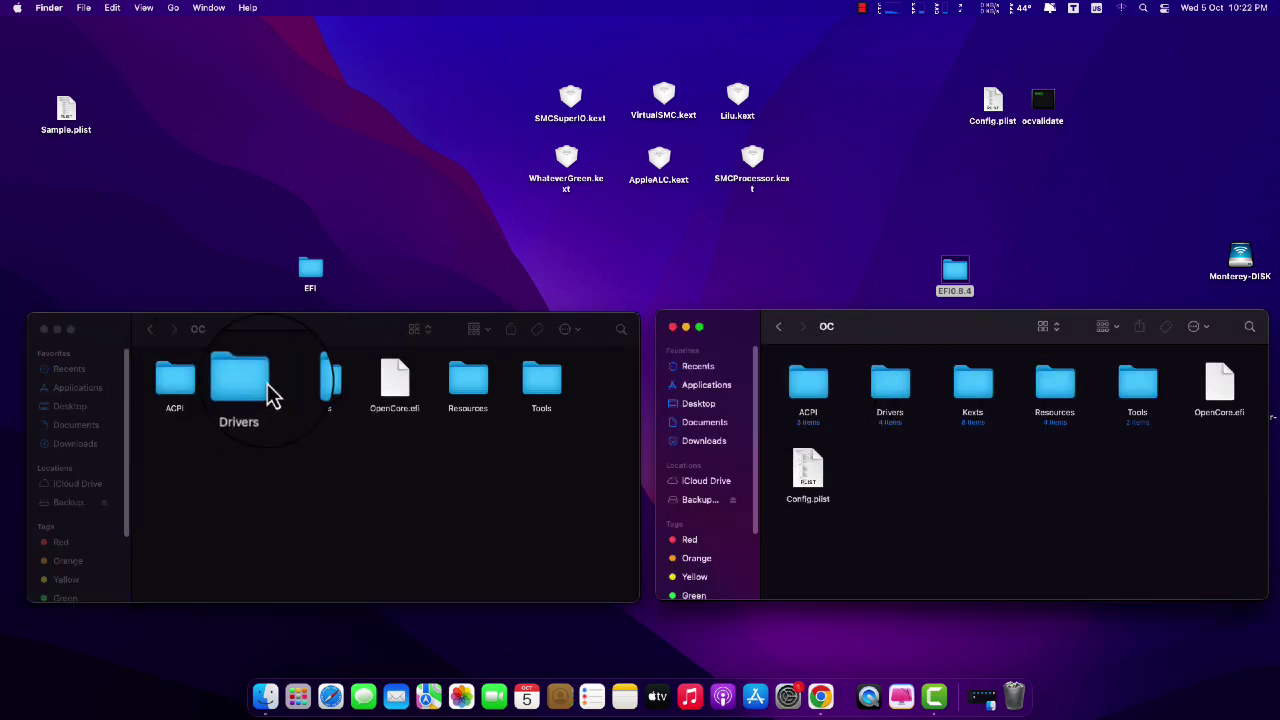
double_click(903, 395)
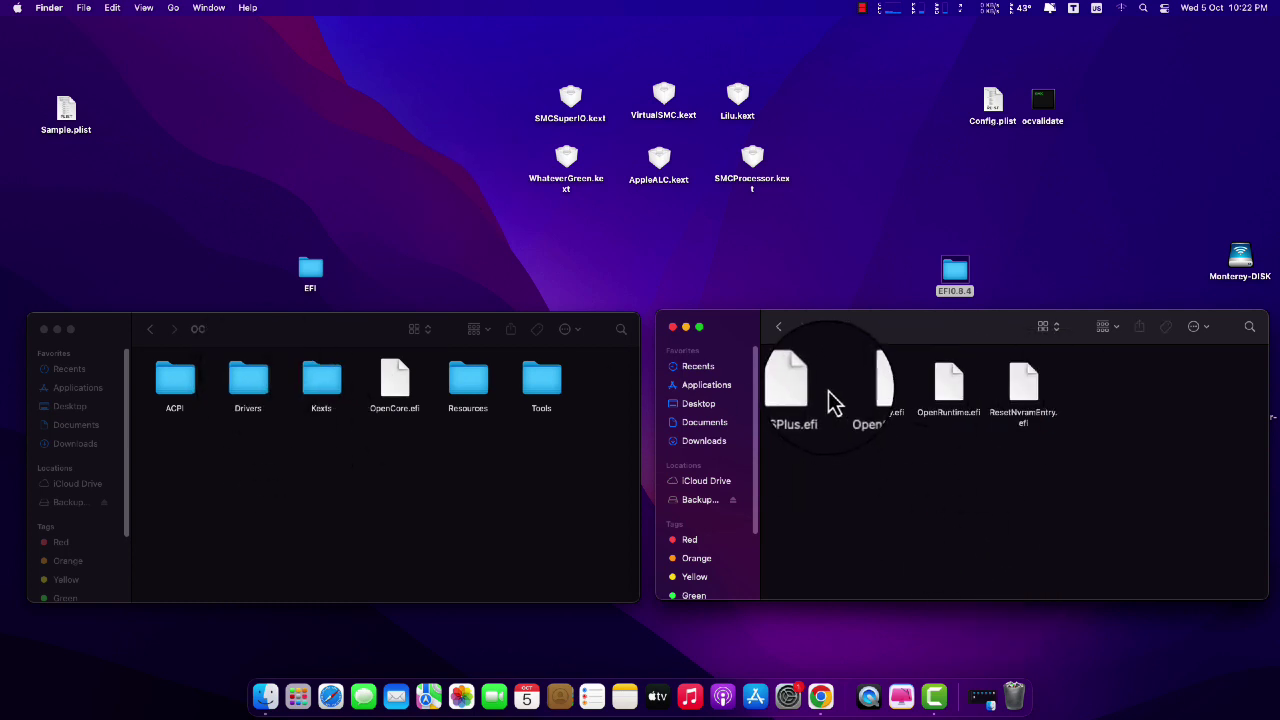
left_click(779, 327)
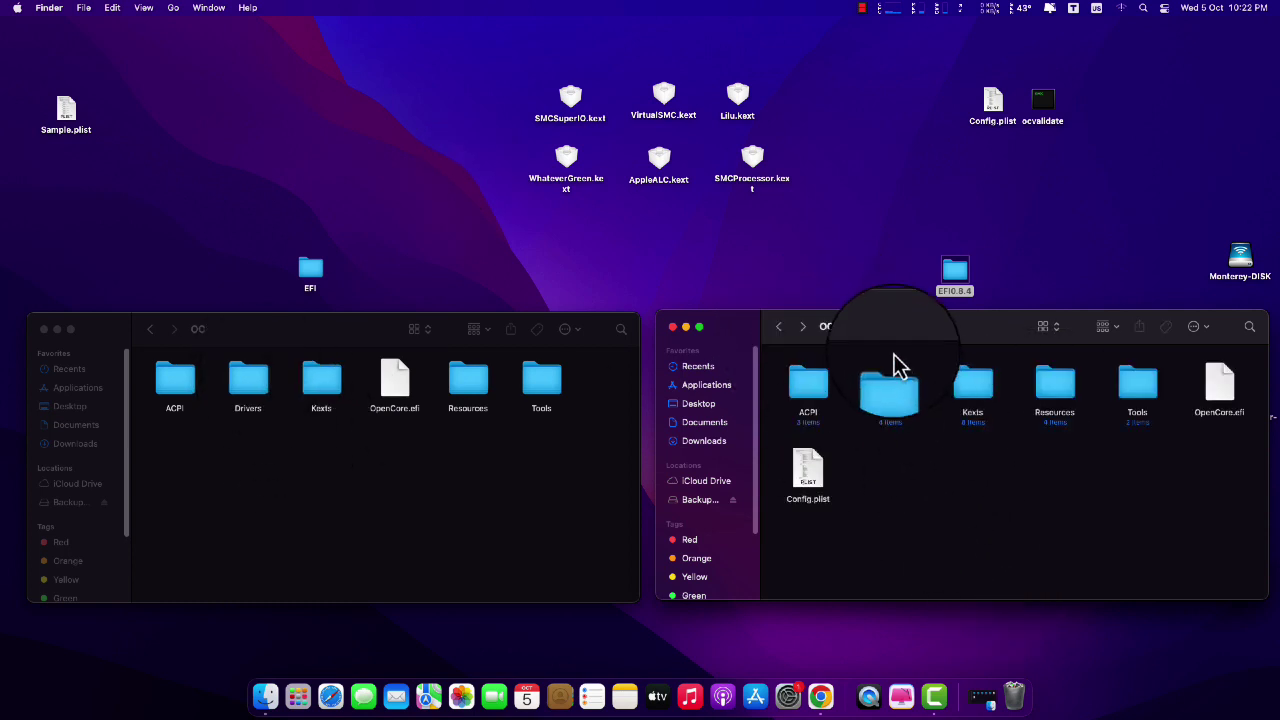
double_click(258, 400)
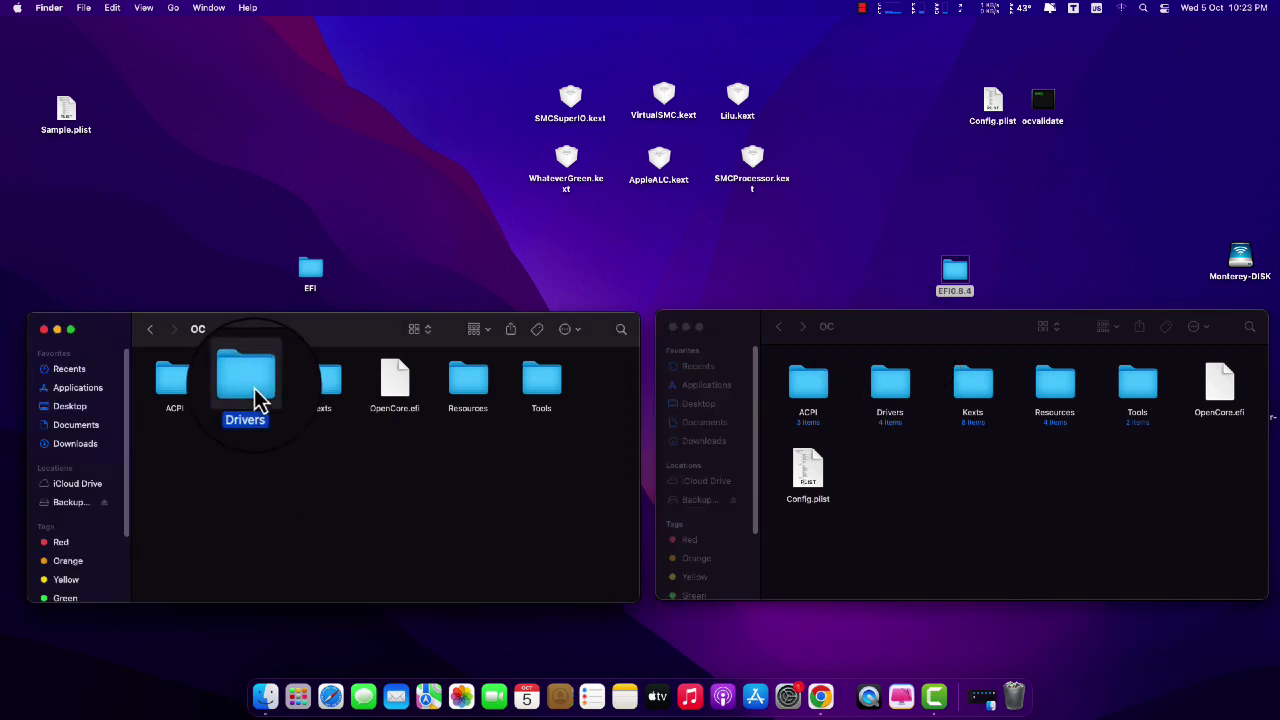
double_click(903, 400)
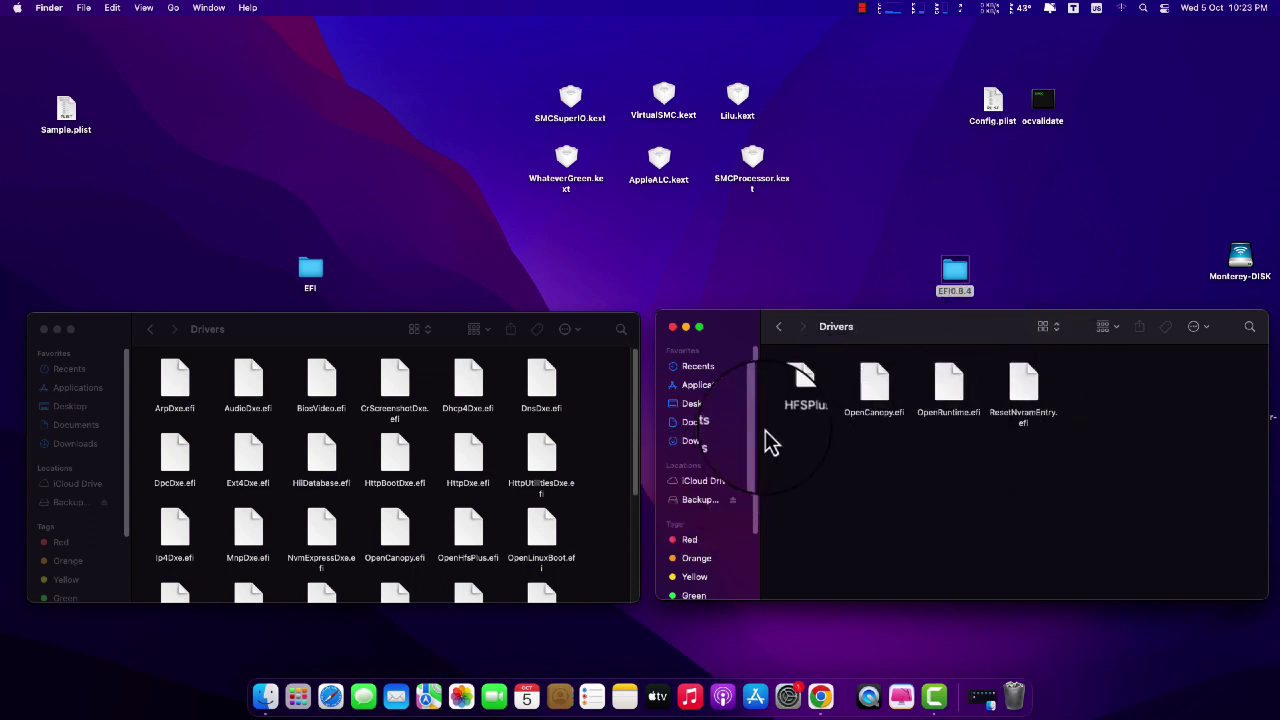
Step: Replace OpenCanopy.efi in the Drivers folder of EFI0.8.4 with the one from the new EFI's Drivers folder
left_click_drag(757, 448, 751, 514)
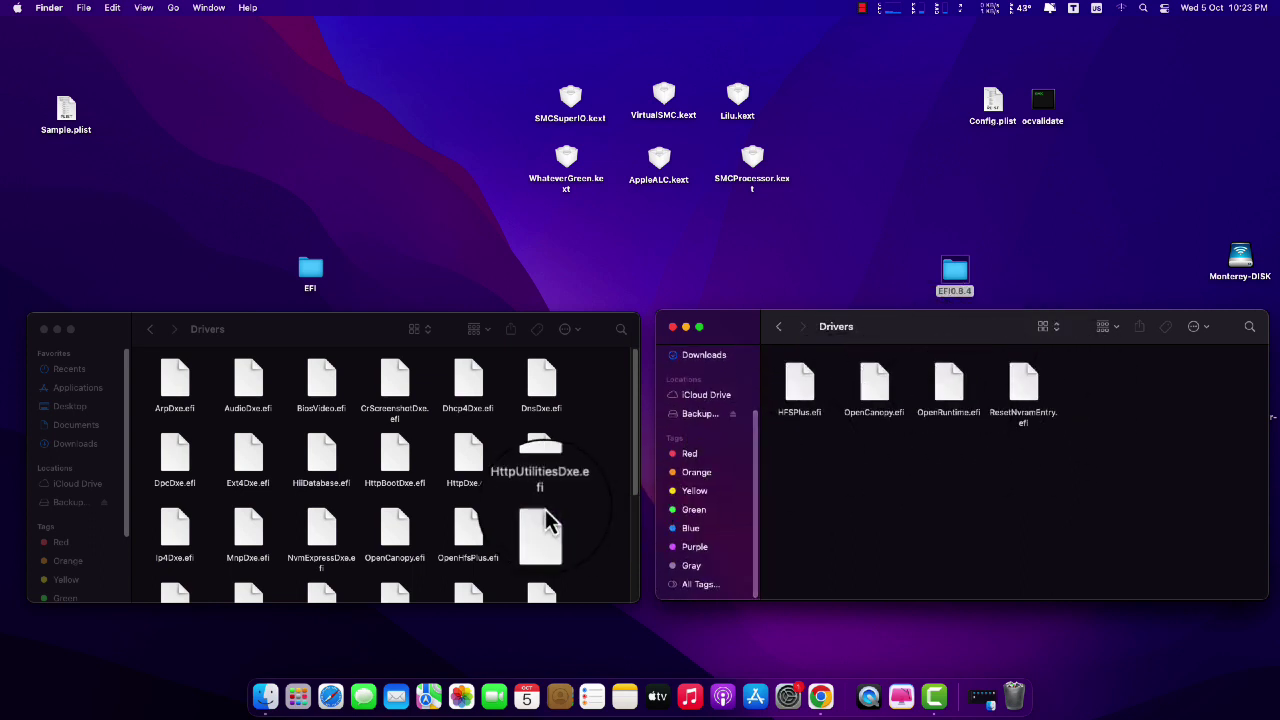
left_click(637, 462)
scroll(629, 483, "down", 3)
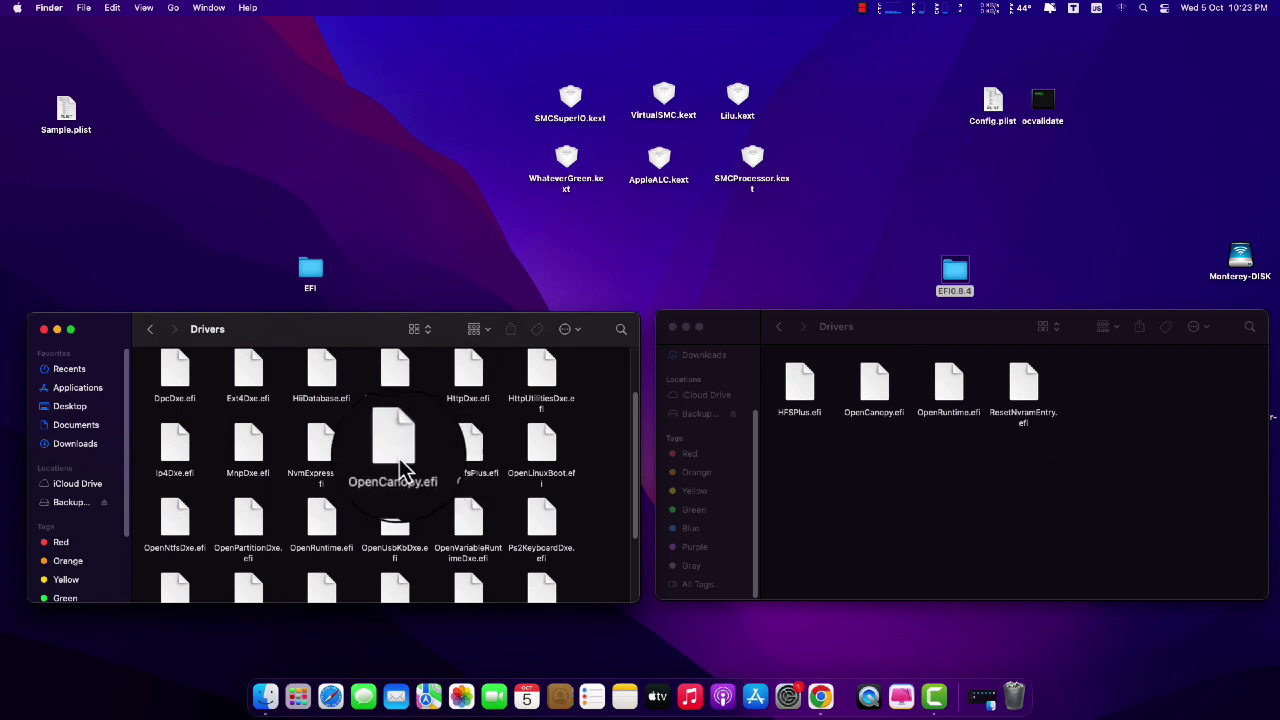
left_click_drag(399, 458, 885, 457)
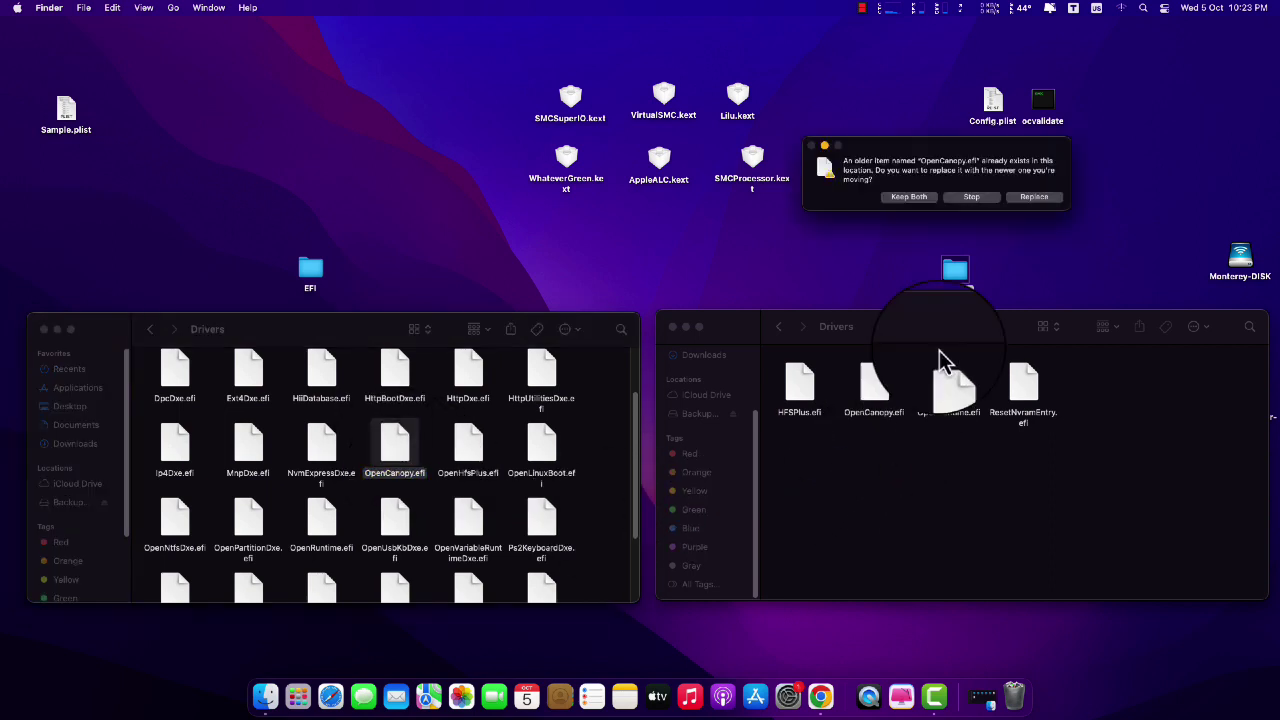
left_click(1020, 199)
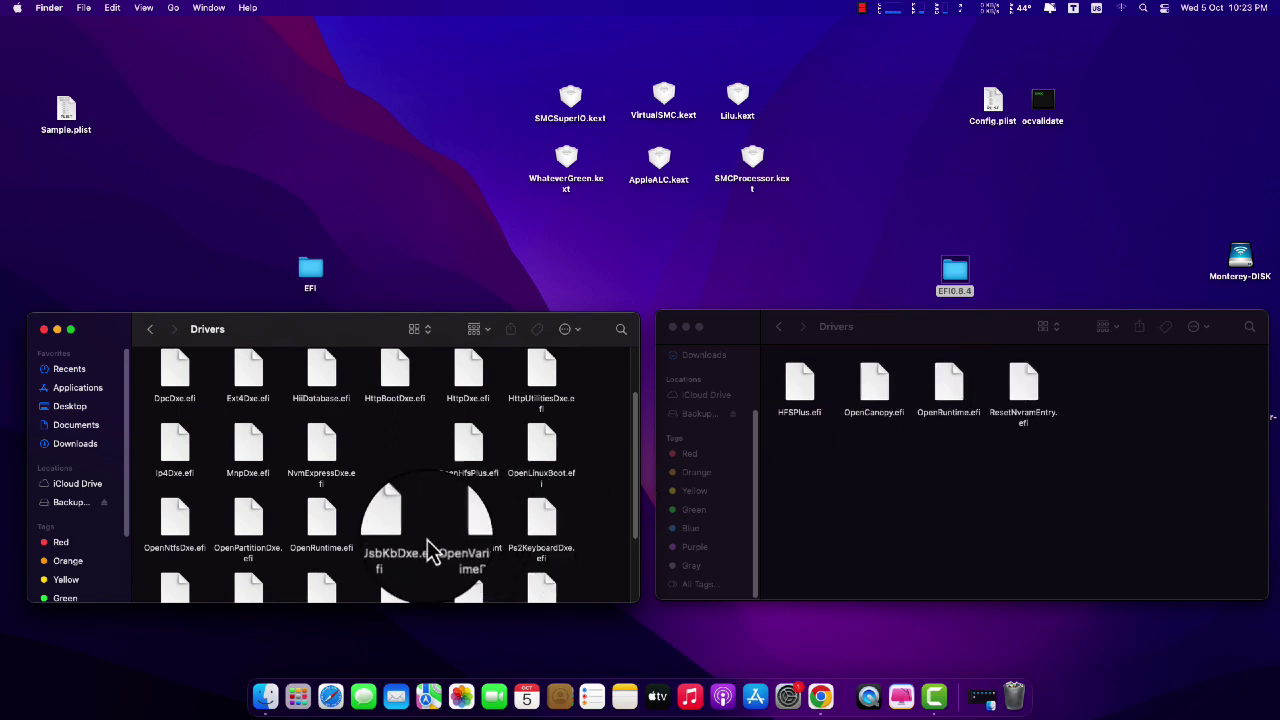
Step: Replace OpenRuntime.efi and ResetNvramEntry.efi in the Drivers folder of EFI0.8.4 with the ones from the new EFI's Drivers folder
left_click_drag(329, 514, 943, 481)
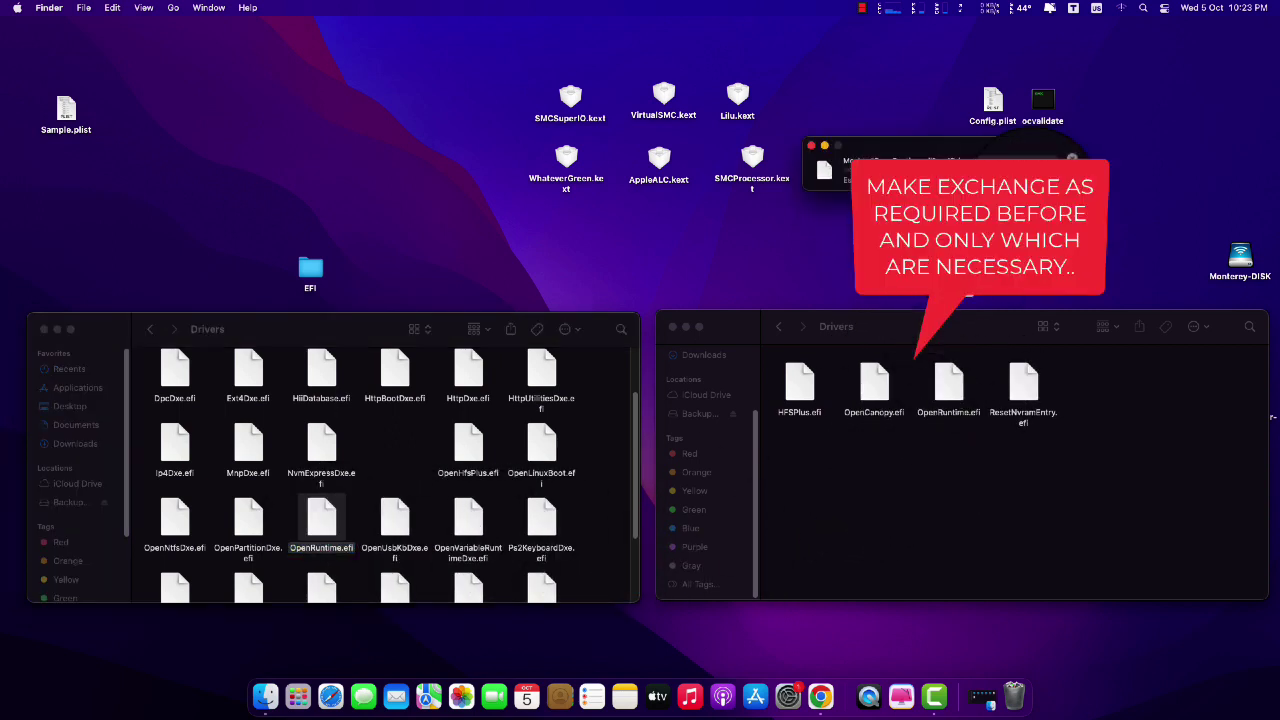
left_click(1020, 199)
left_click_drag(635, 454, 629, 525)
left_click_drag(320, 503, 952, 432)
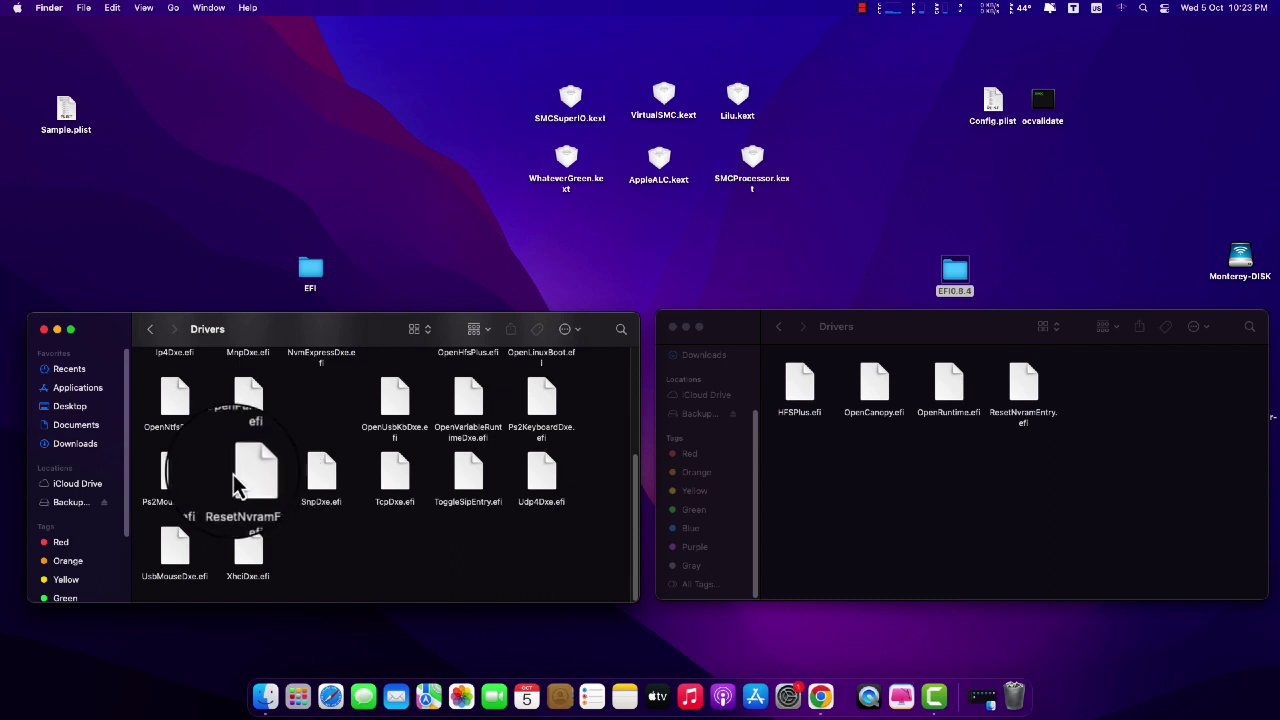
left_click_drag(250, 490, 980, 493)
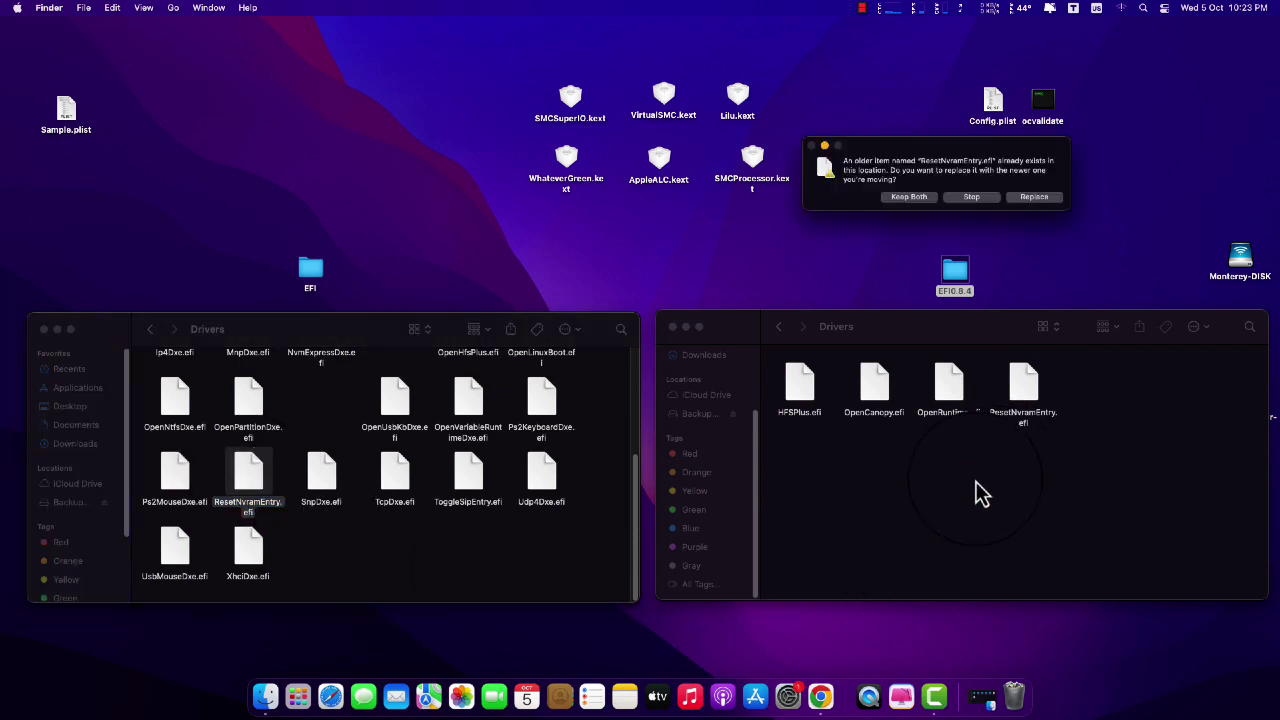
left_click(1032, 197)
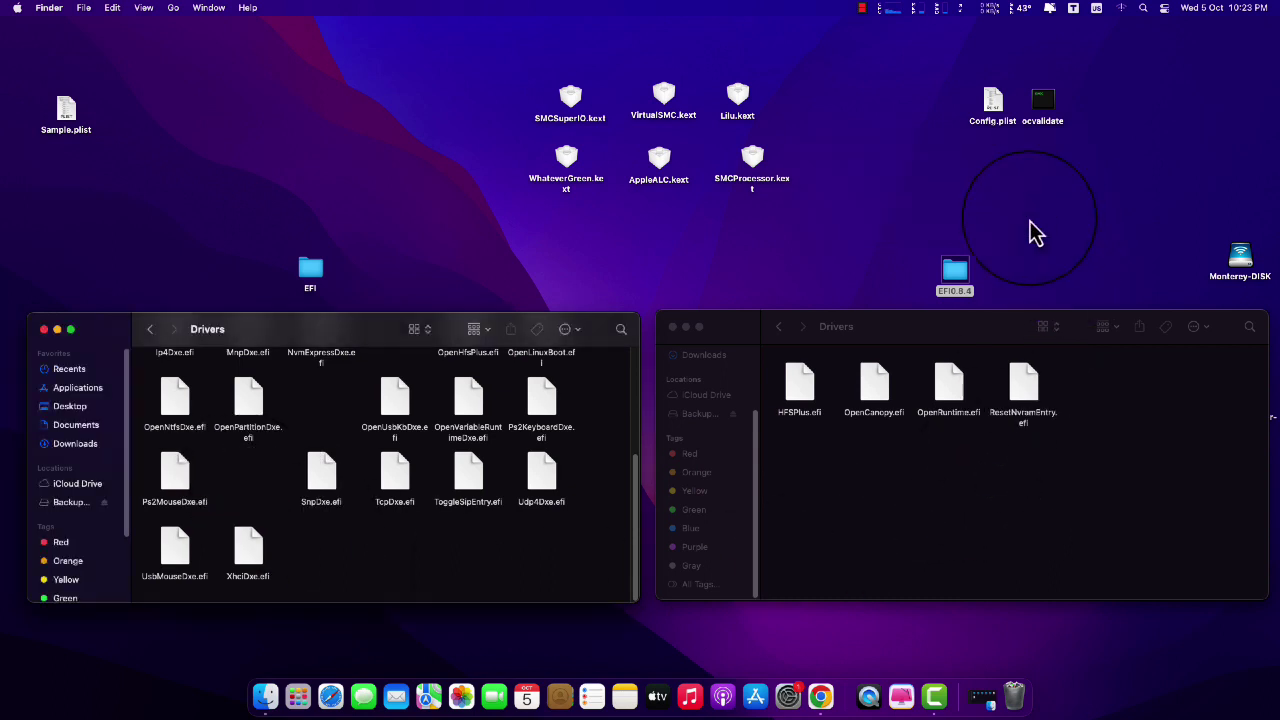
Step: Leave the Drivers folders and open the OC Kexts folder of both EFI and EFI0.8.4
left_click(150, 331)
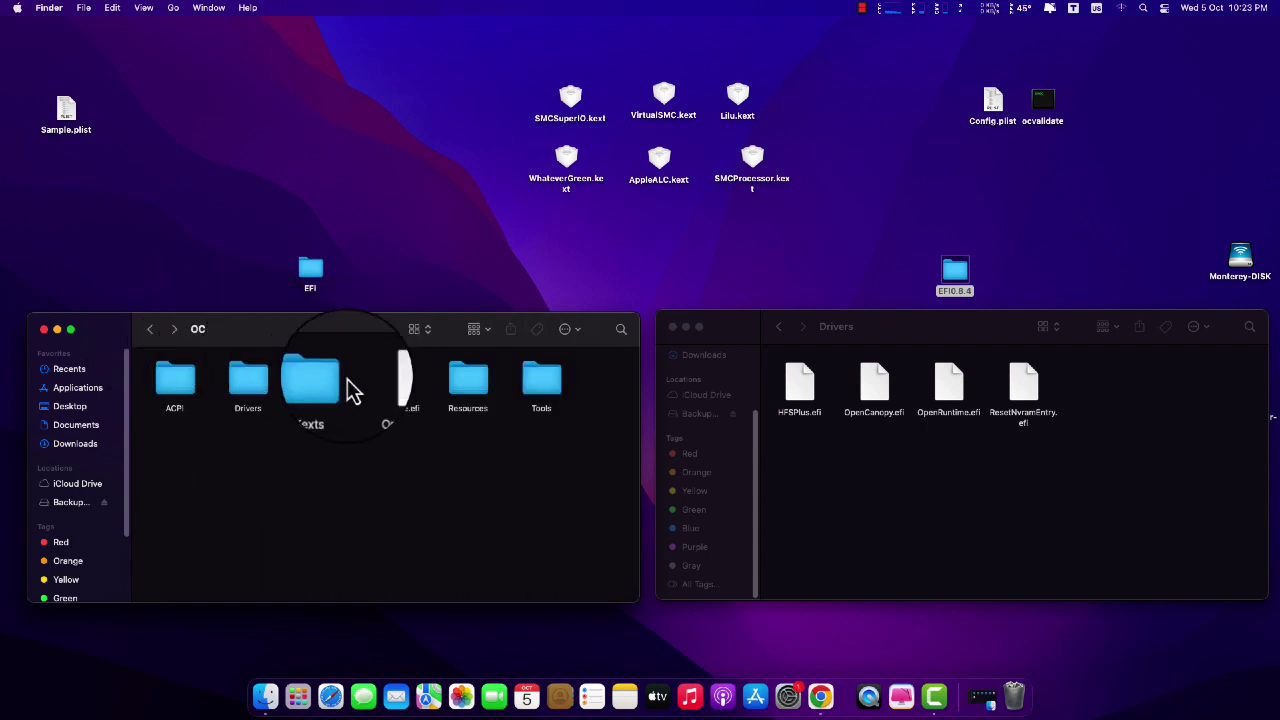
left_click(778, 327)
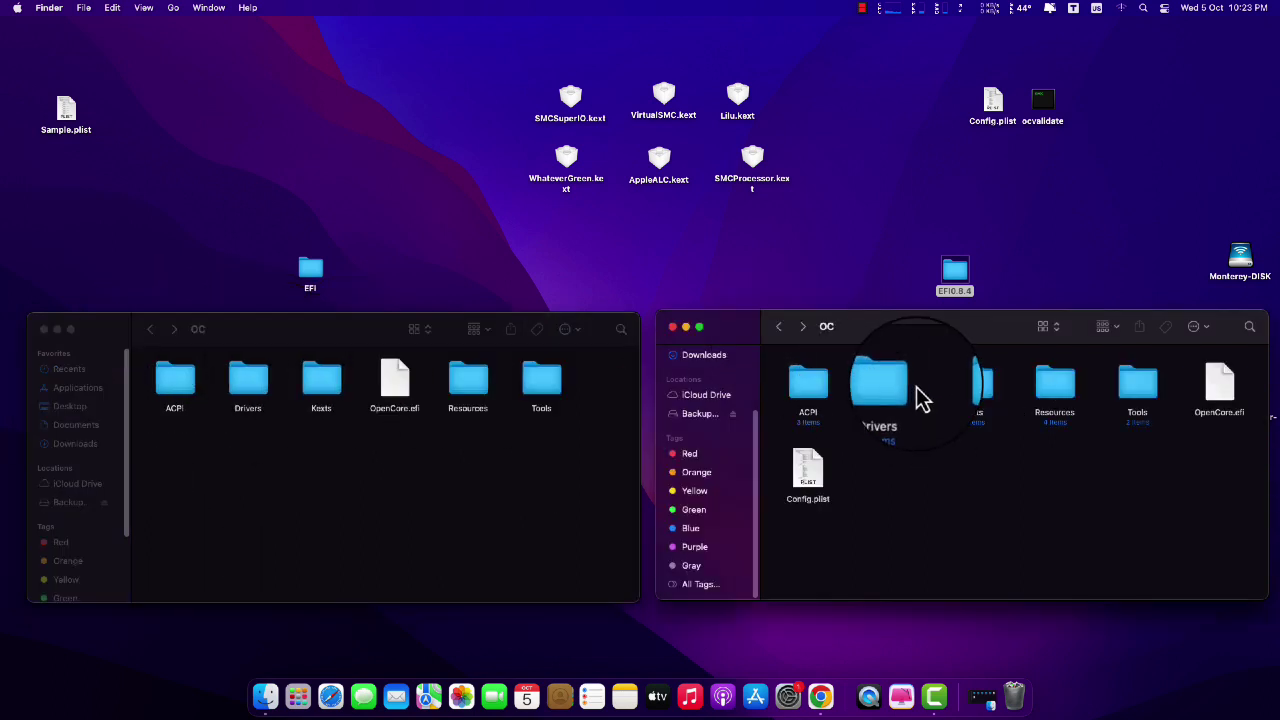
double_click(330, 382)
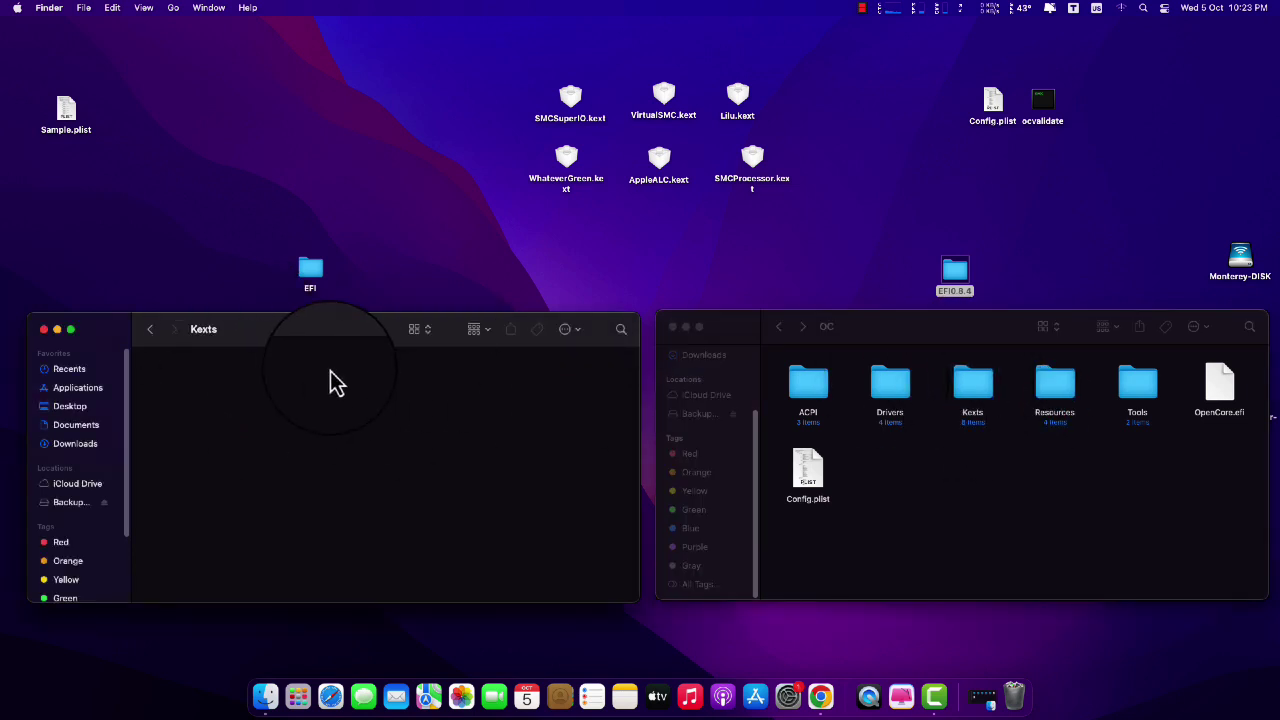
double_click(974, 388)
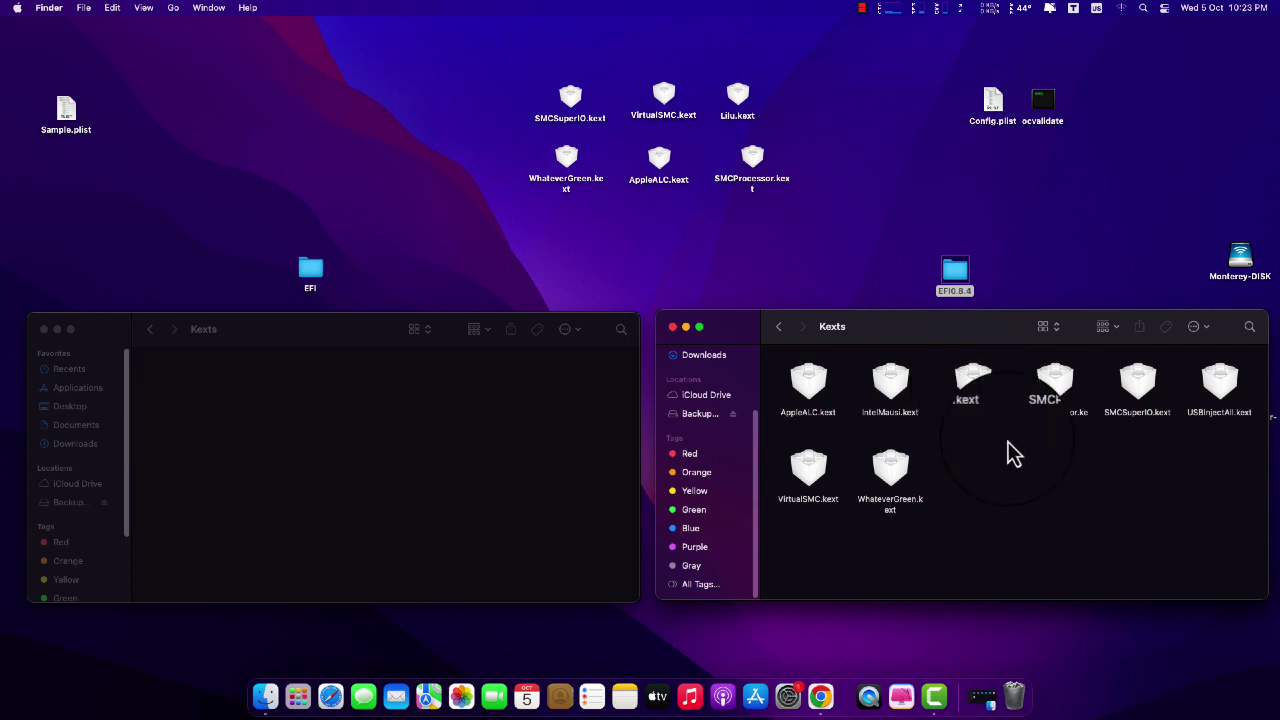
Step: Replace SMCSuperIO.kext, VirtualSMC.kext and Lilu.kext in the Kexts folder of EFI0.8.4 with the copies from the desktop
left_click_drag(955, 270, 928, 256)
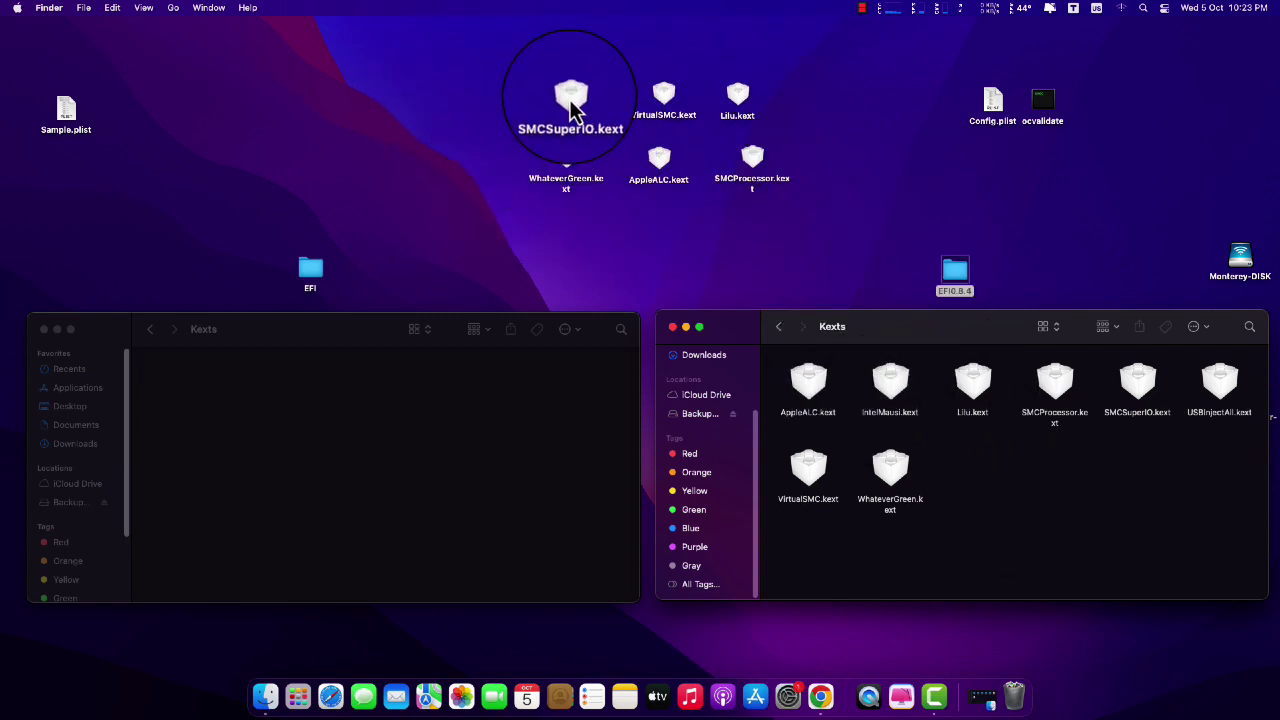
left_click_drag(573, 110, 1151, 491)
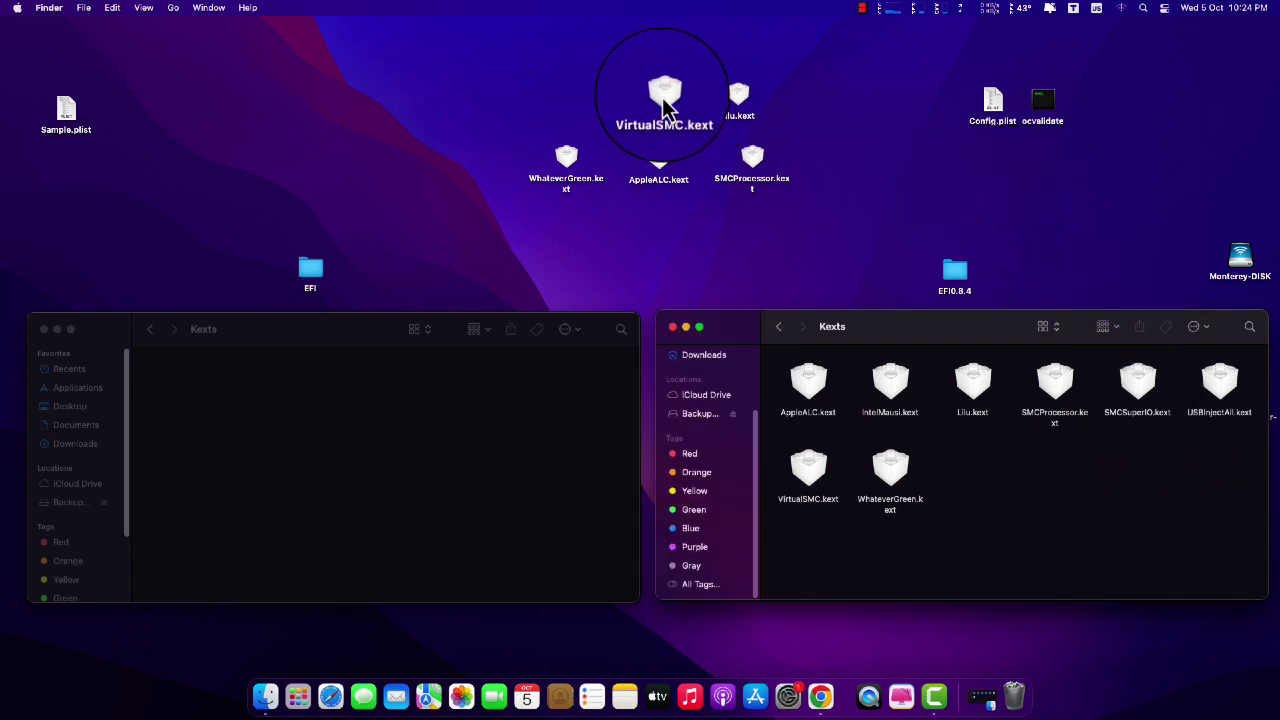
left_click_drag(660, 105, 1023, 484)
left_click(1030, 202)
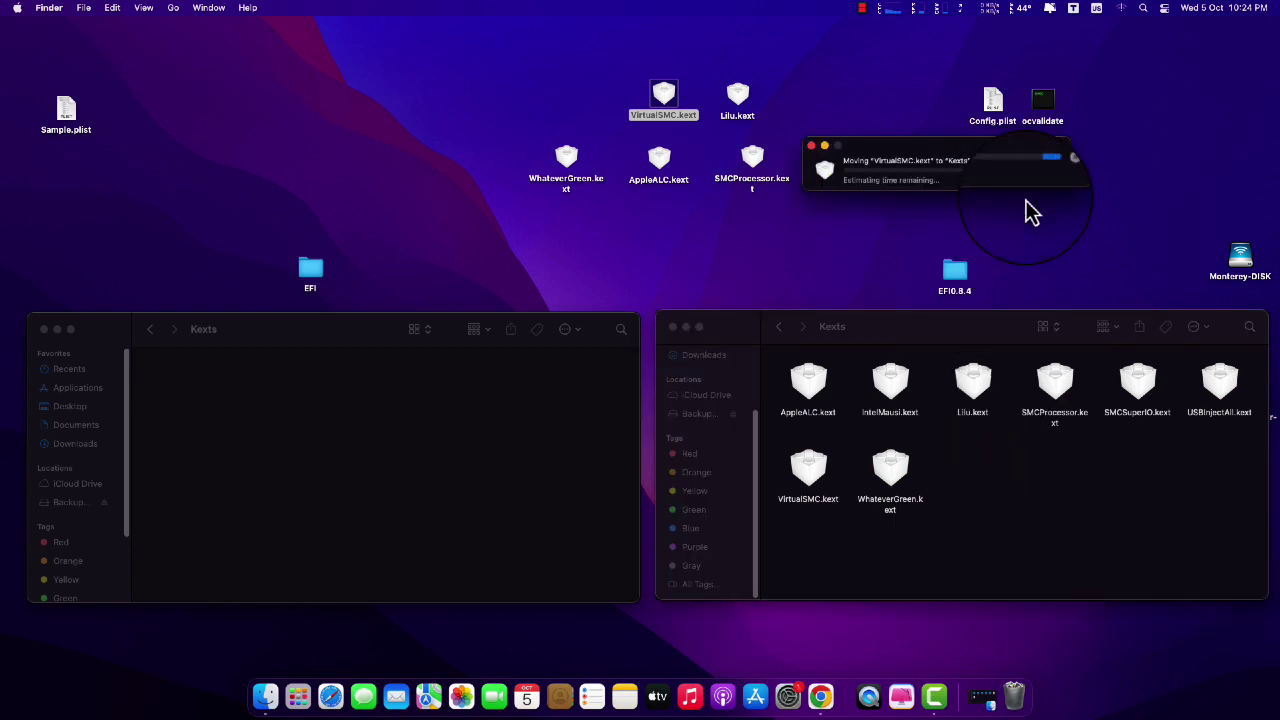
left_click_drag(743, 112, 986, 449)
left_click(1030, 202)
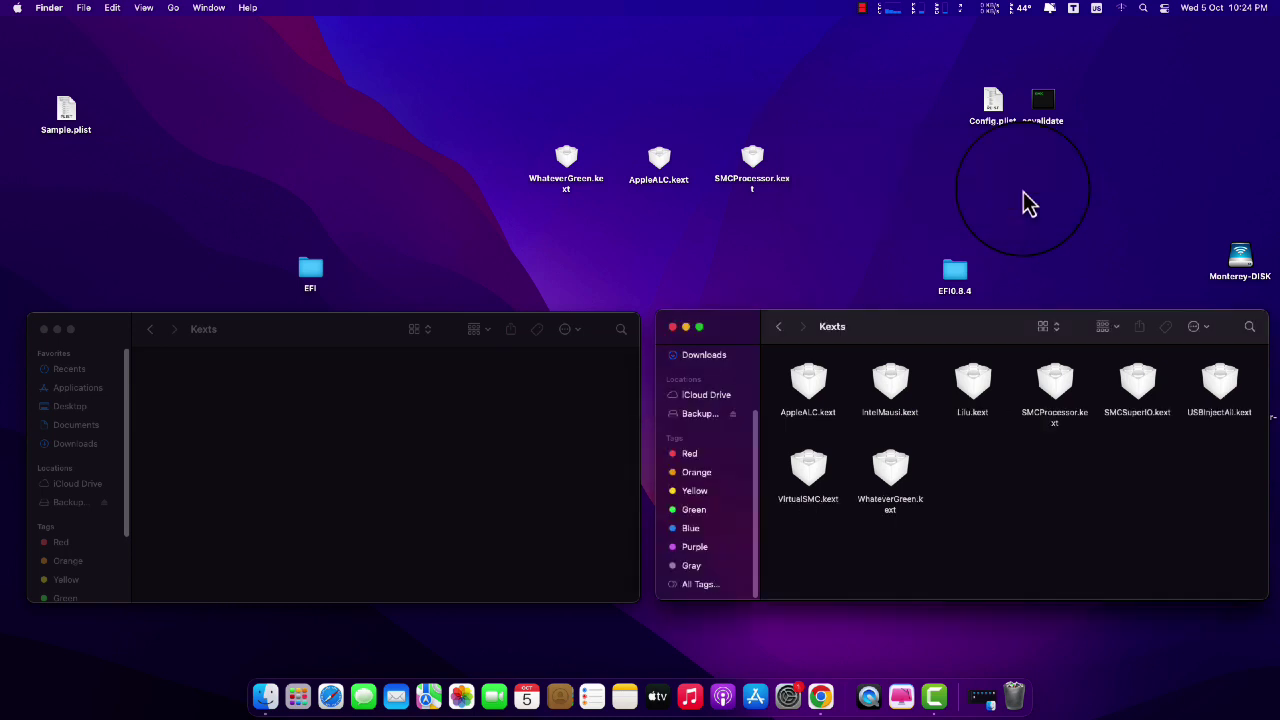
Step: Replace WhateverGreen.kext, AppleALC.kext and SMCProcessor.kext in the Kexts folder of EFI0.8.4 with the desktop copies
left_click_drag(551, 163, 966, 493)
left_click(1046, 198)
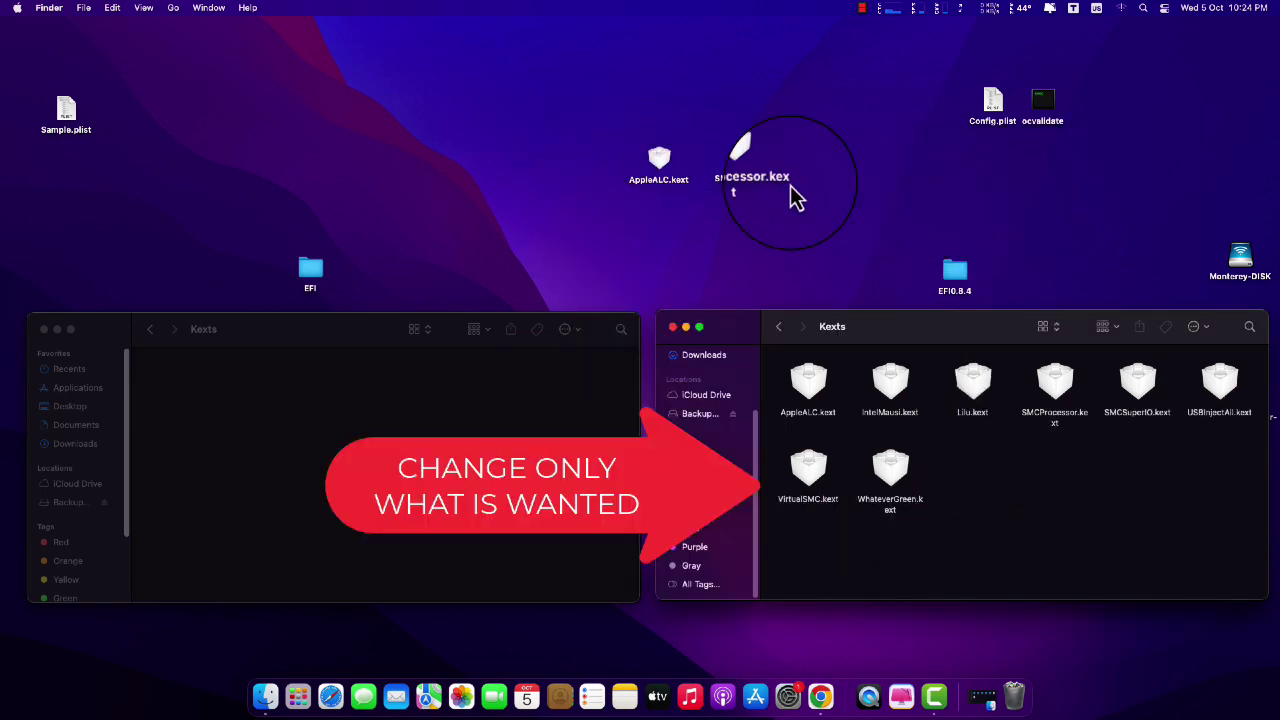
left_click_drag(658, 162, 992, 452)
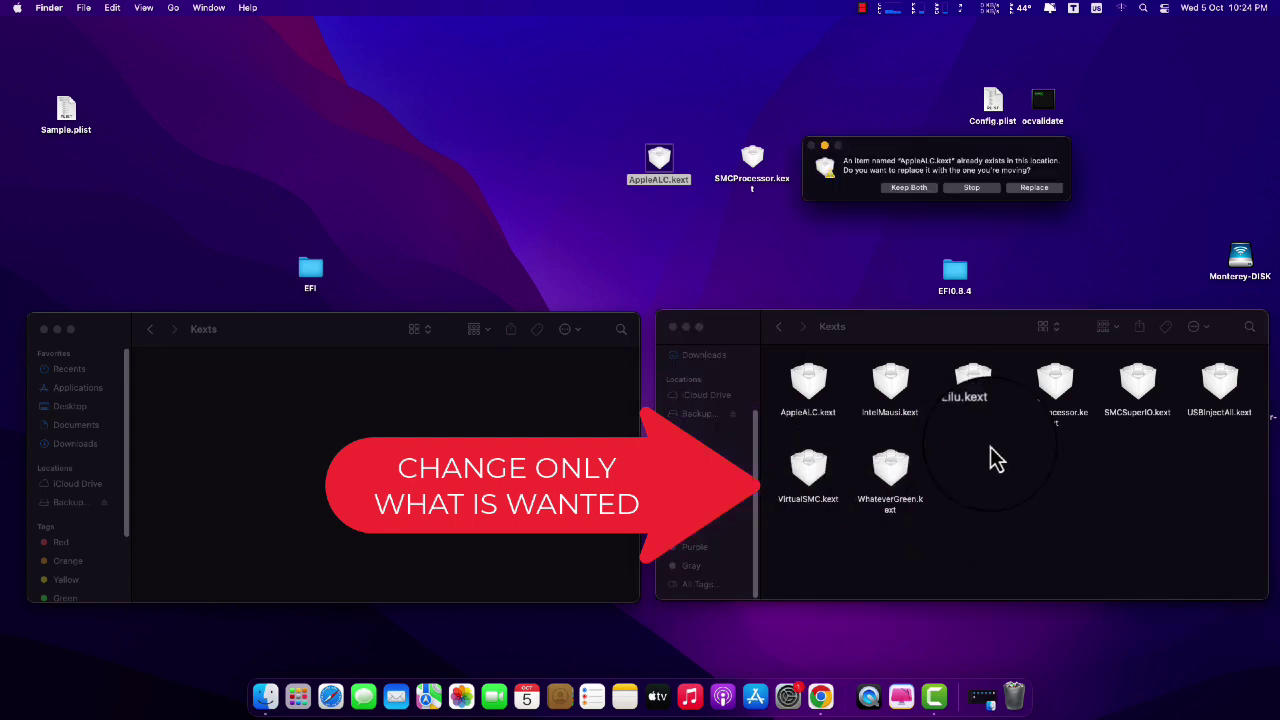
left_click(1037, 200)
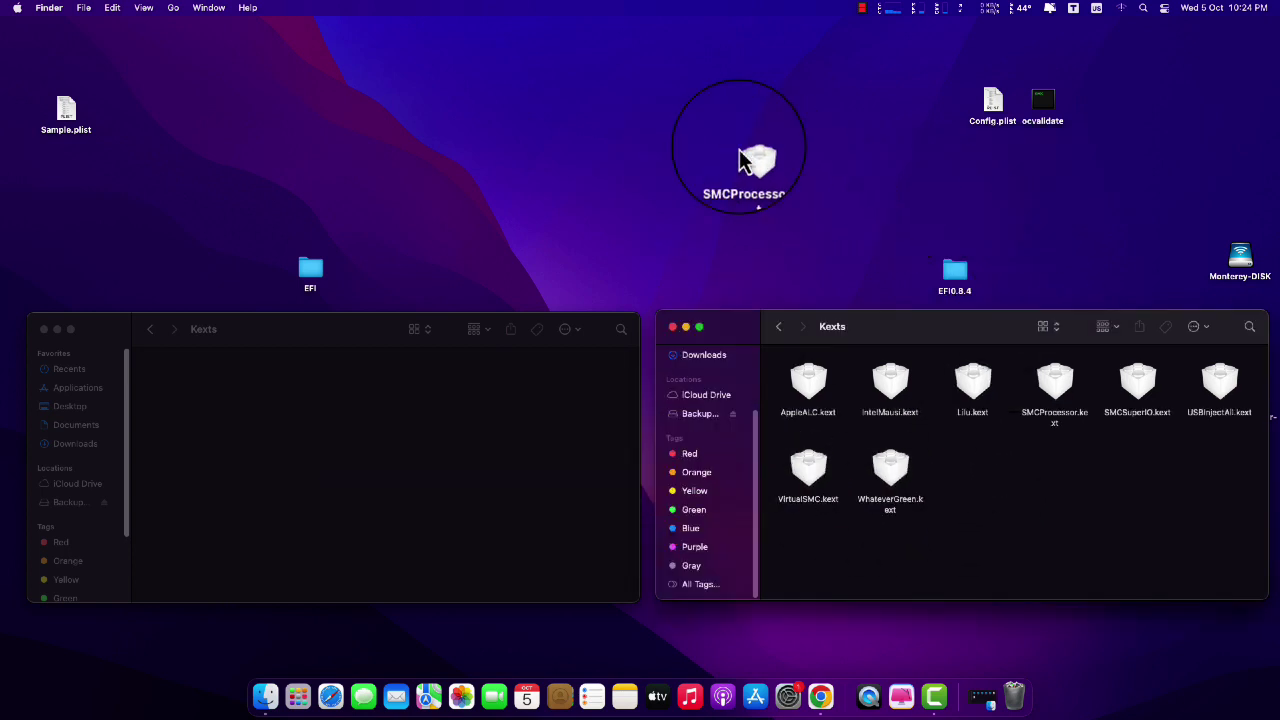
left_click_drag(754, 160, 1106, 477)
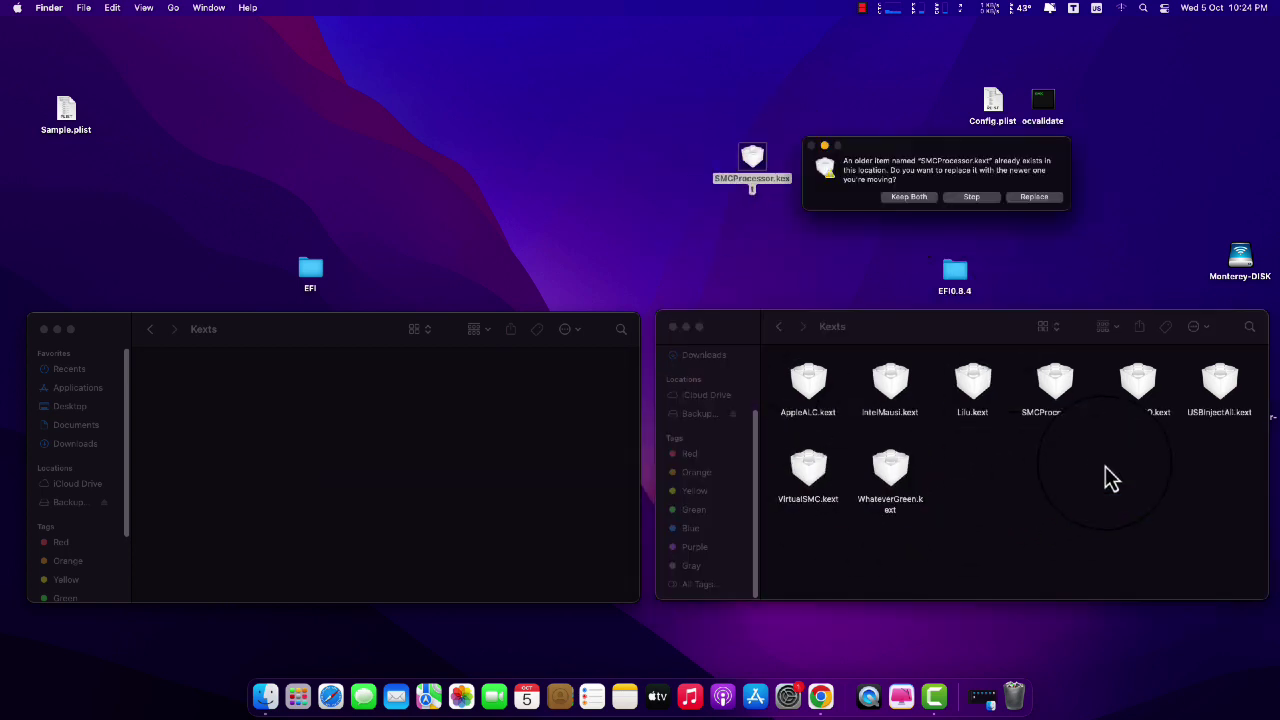
left_click(1037, 200)
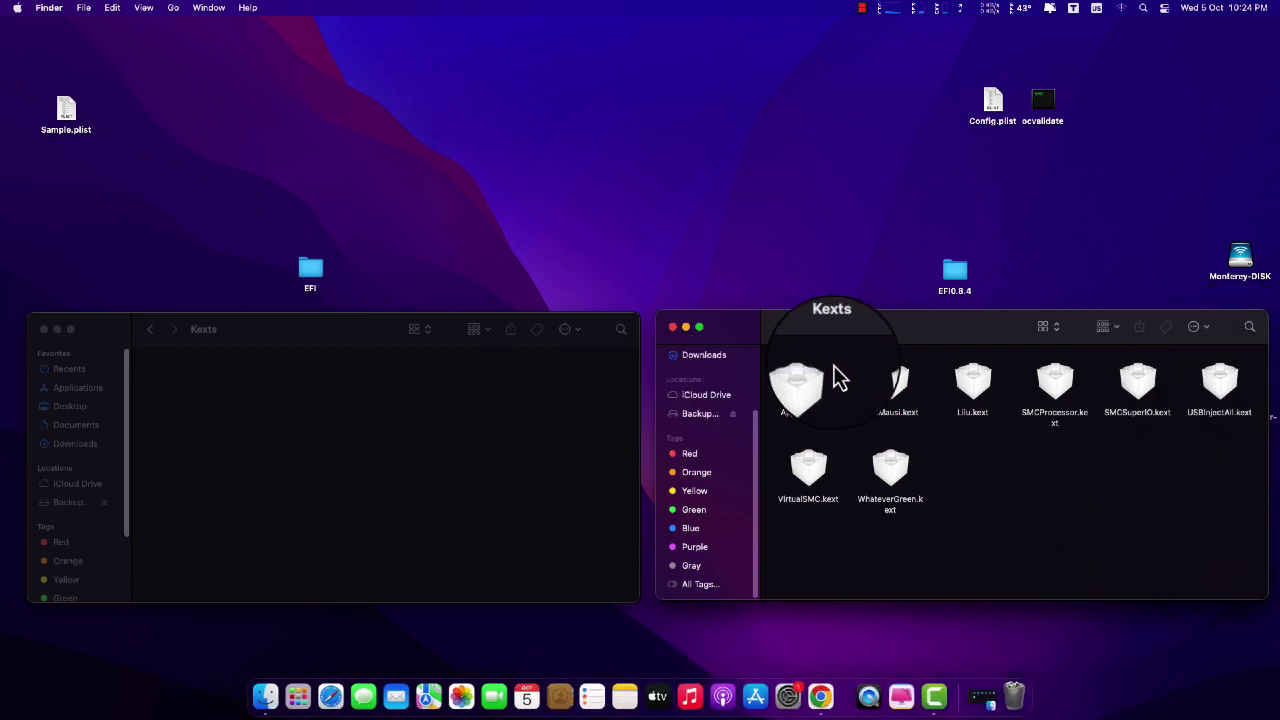
Step: Return both windows to the OC folder and replace OpenCore.efi in EFI0.8.4 with the one from the new EFI
left_click(776, 324)
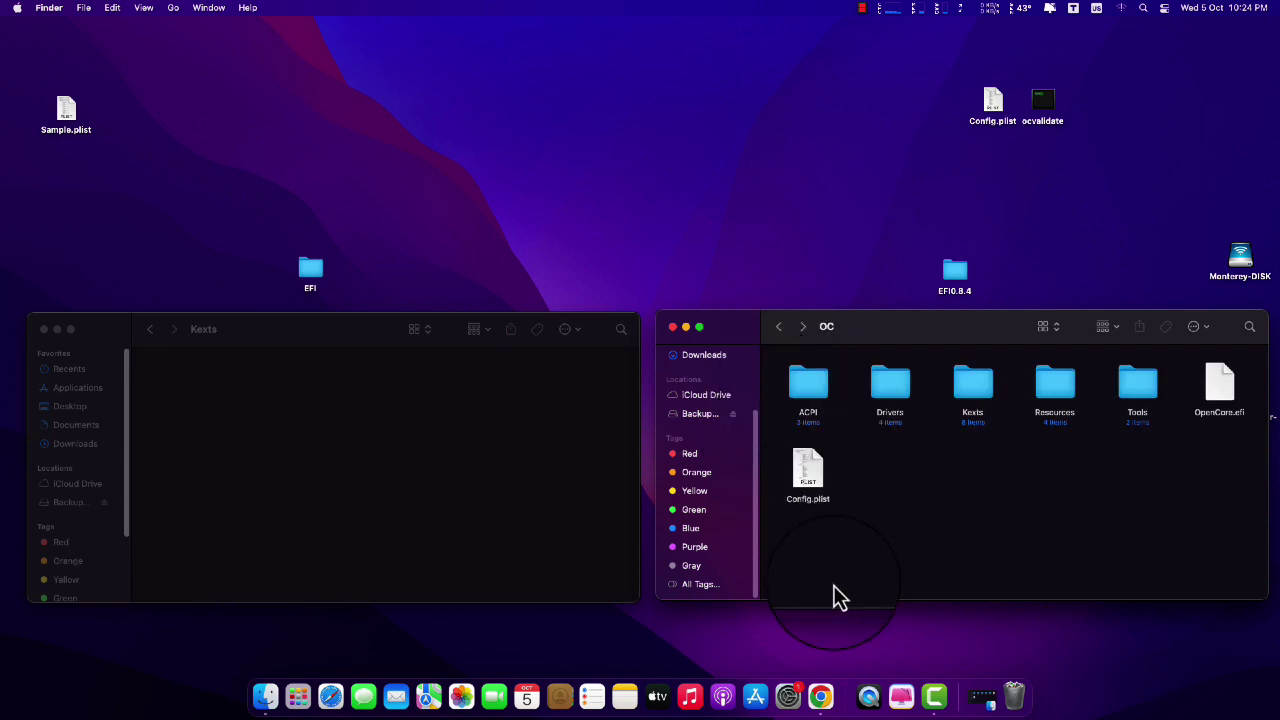
left_click(150, 332)
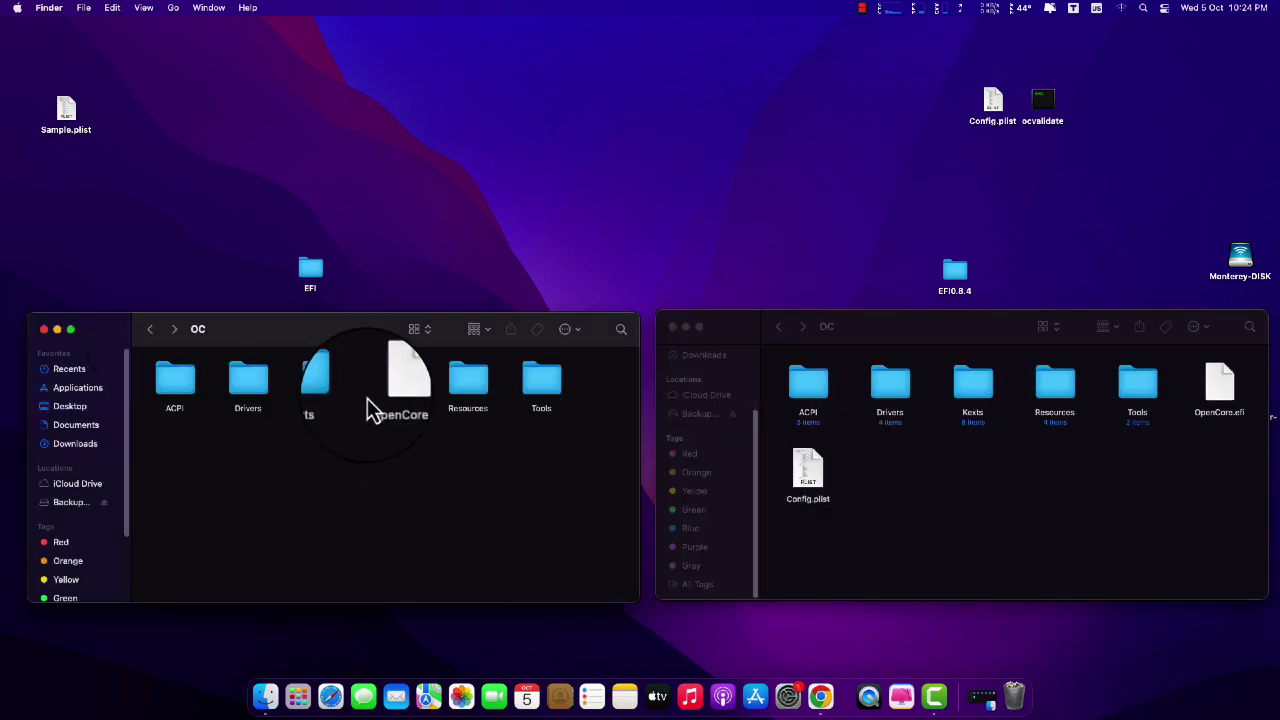
left_click_drag(400, 378, 1192, 486)
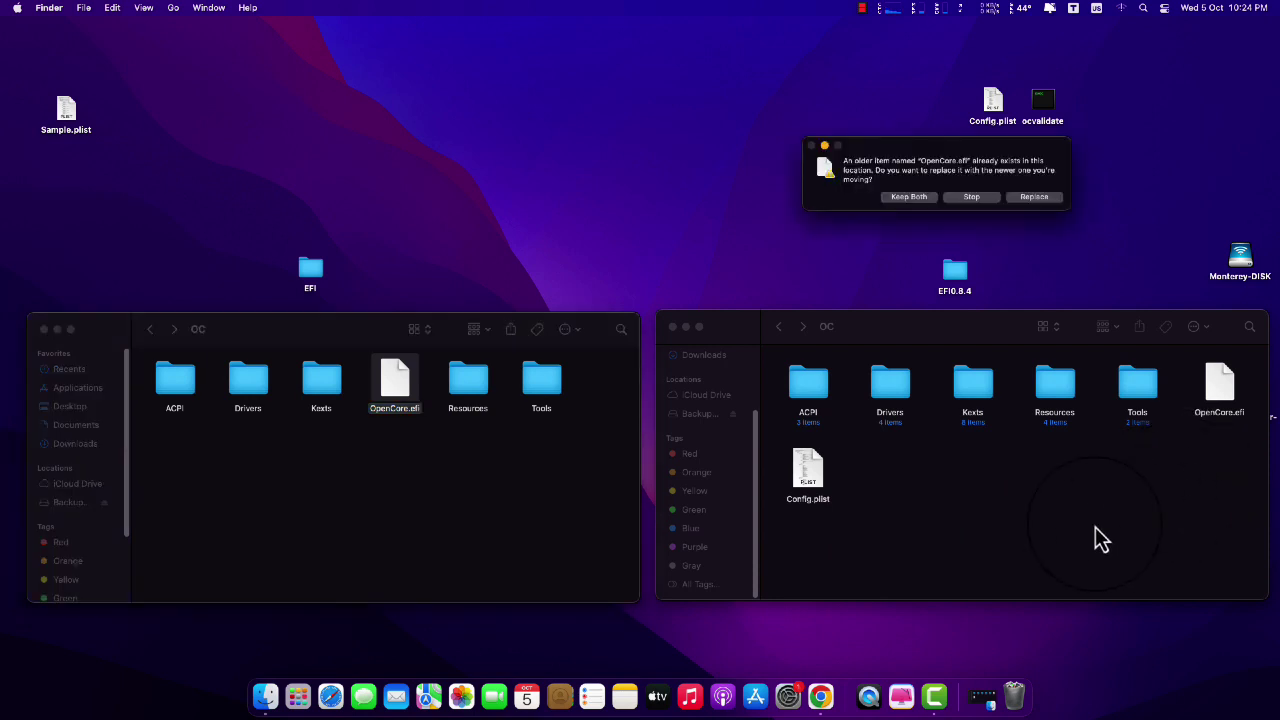
left_click(1035, 195)
Step: Move the new EFI's Resources and Tools folders up beside Kexts, and open the Tools folder of both EFI and EFI0.8.4
left_click_drag(541, 385, 386, 400)
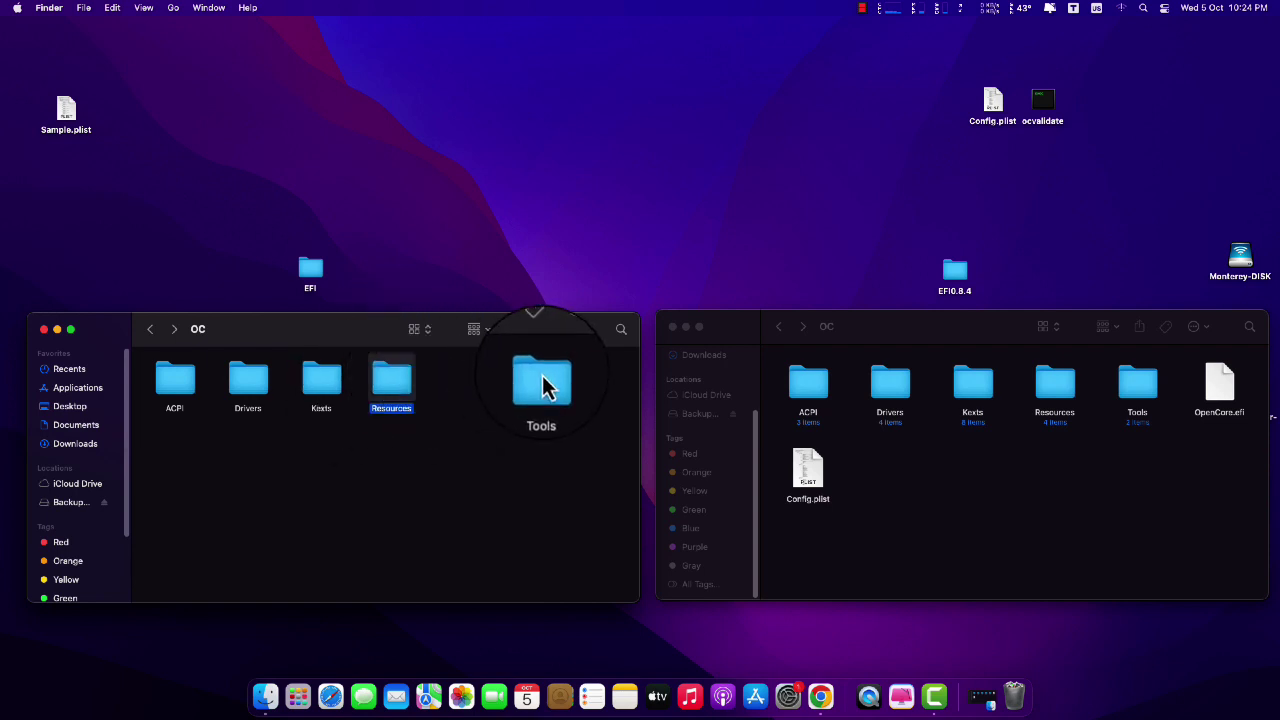
left_click_drag(543, 386, 478, 385)
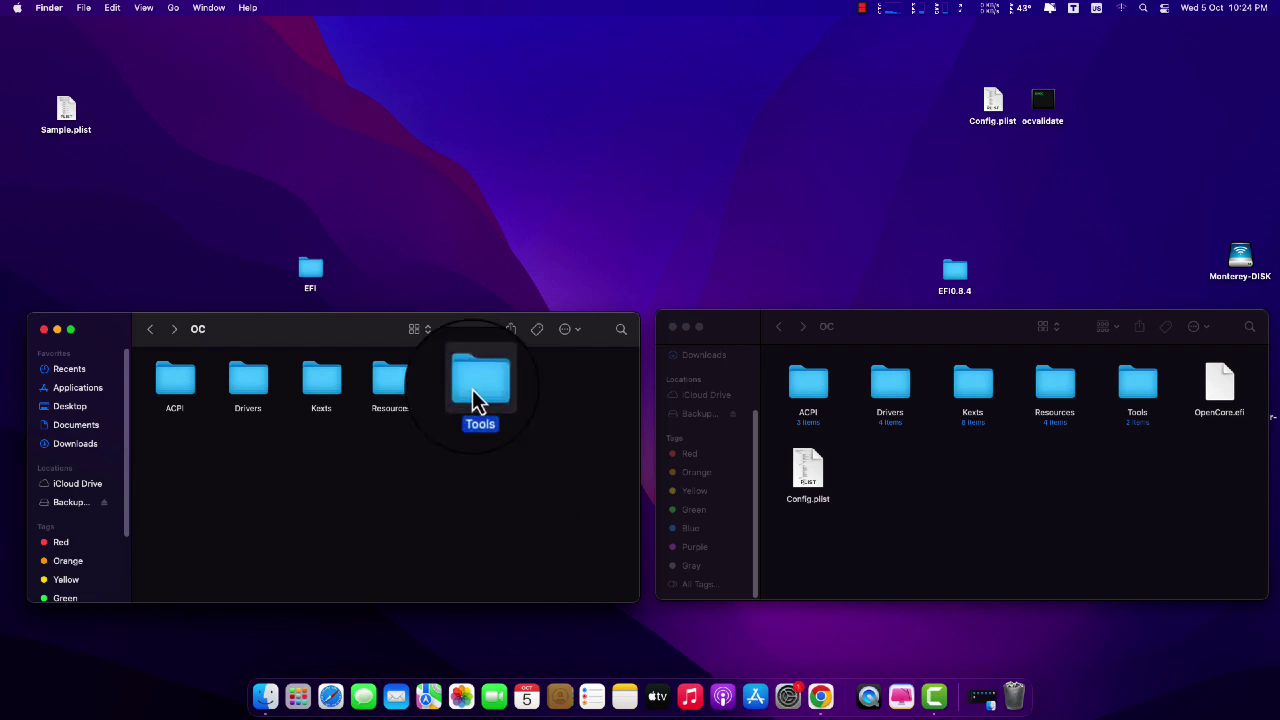
double_click(477, 399)
left_click(1135, 395)
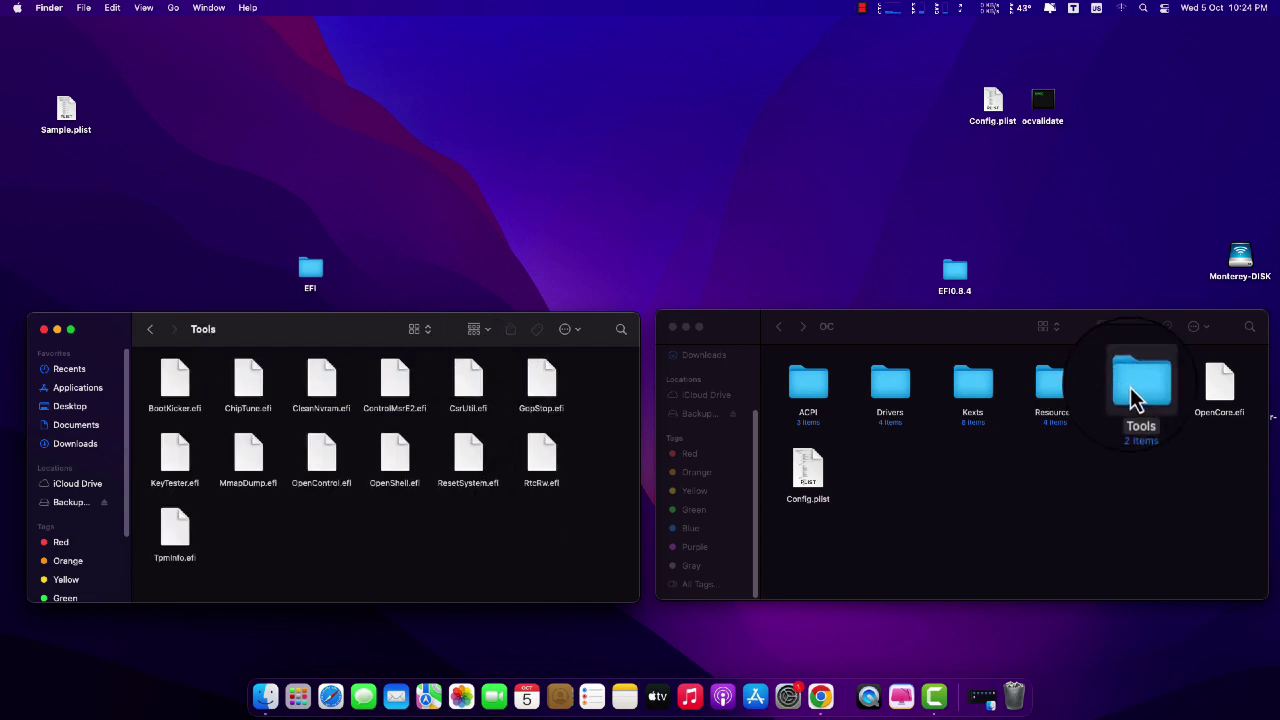
double_click(1135, 395)
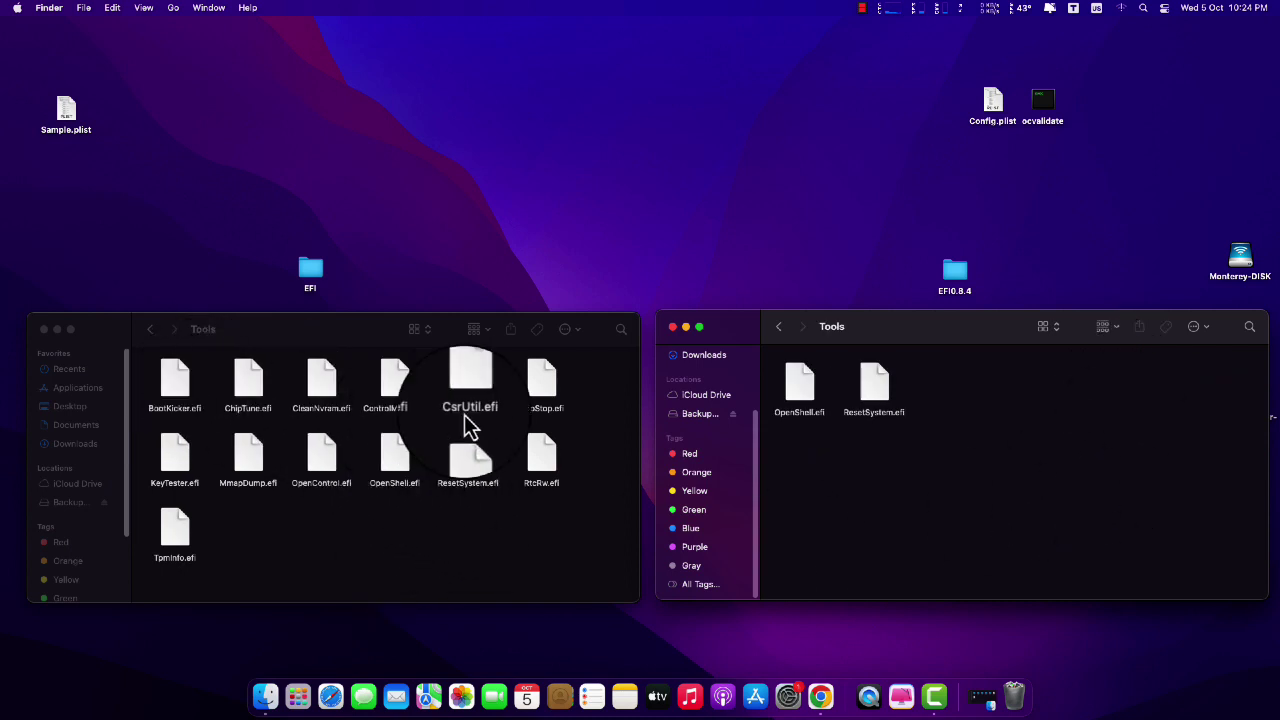
Step: Replace ResetSystem.efi and OpenShell.efi in the Tools folder of EFI0.8.4 with the ones from the new EFI's Tools folder
left_click_drag(875, 398, 478, 470)
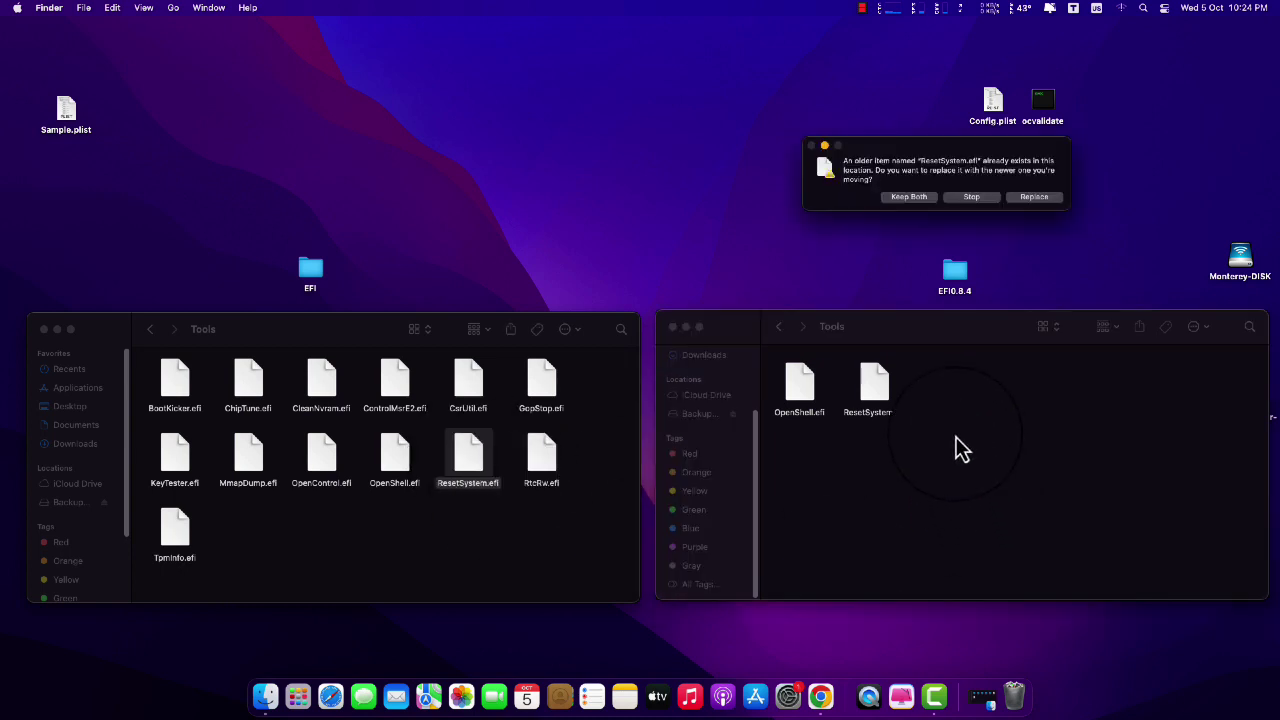
left_click(1036, 196)
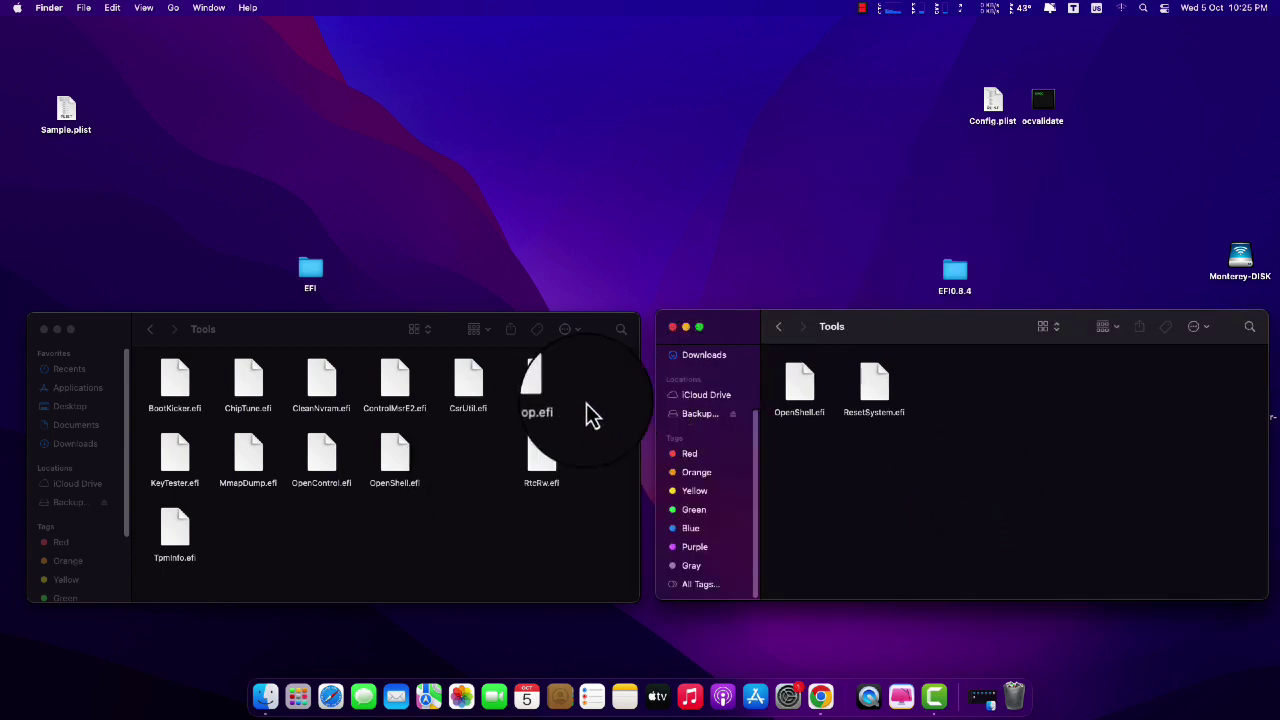
left_click_drag(806, 414, 814, 474)
left_click(1031, 193)
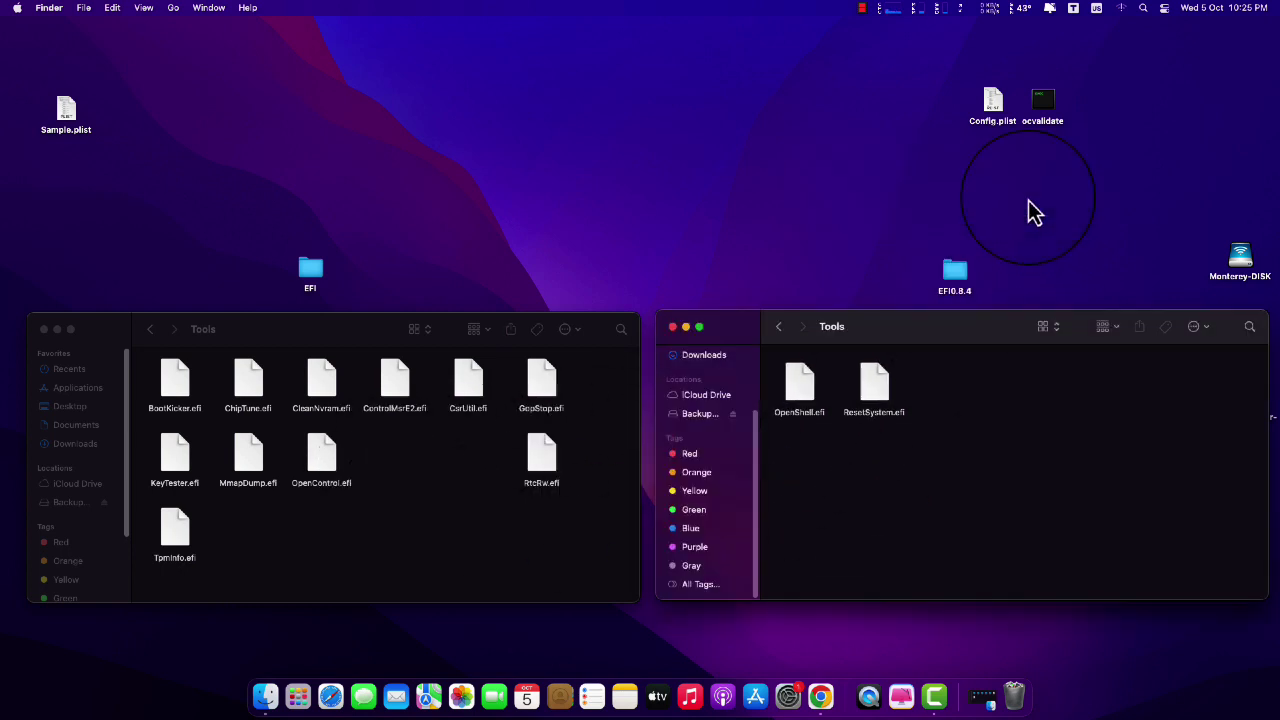
Step: Close both folder windows and move the leftover EFI folder on the desktop to the Trash
left_click(42, 329)
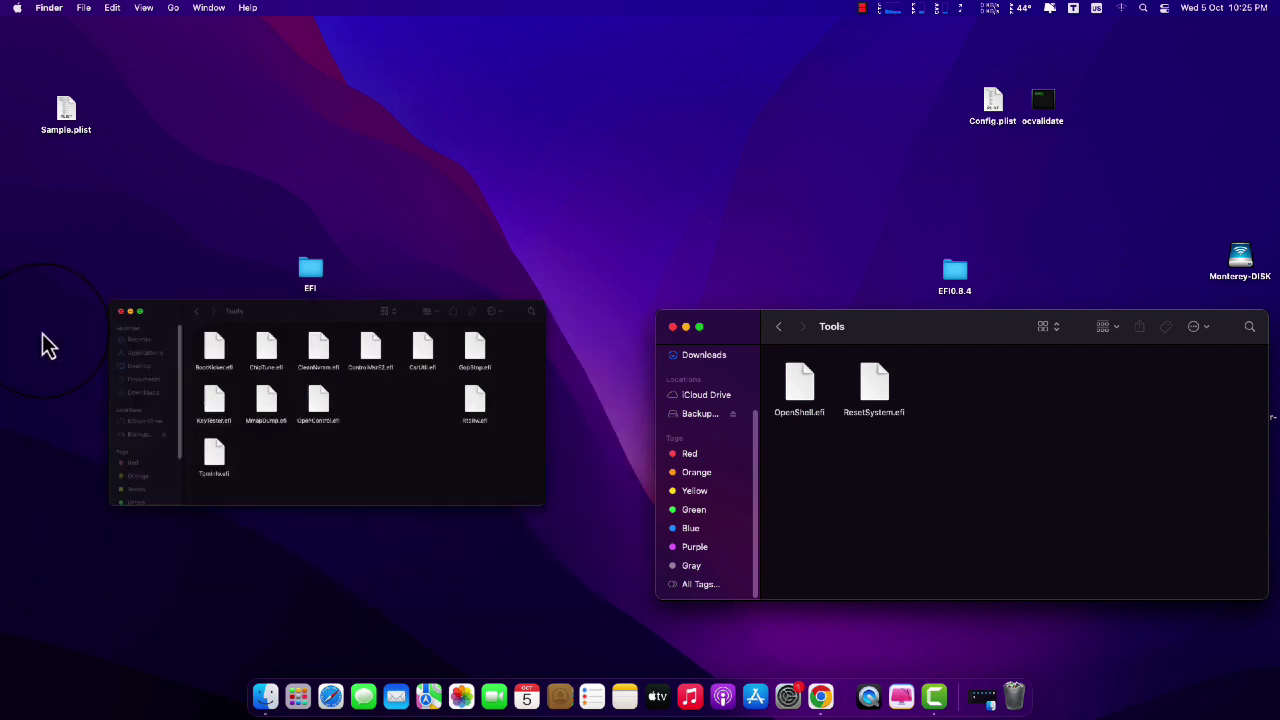
left_click(673, 329)
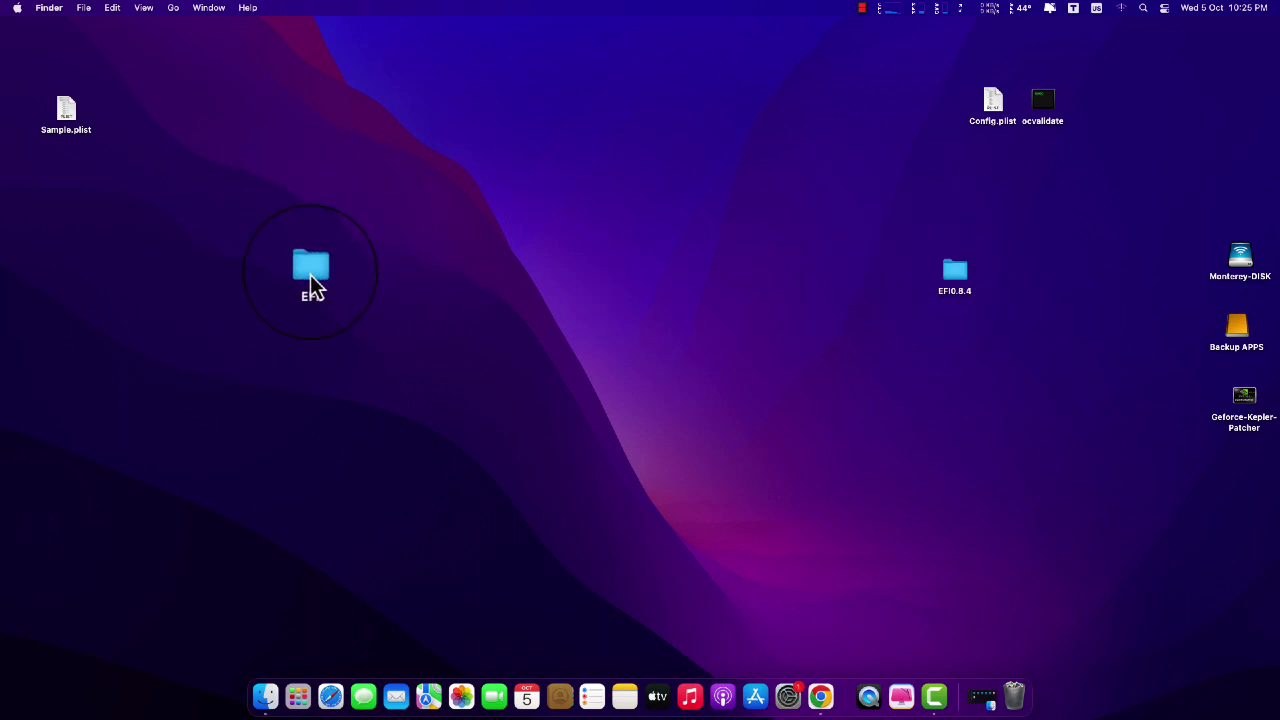
right_click(312, 285)
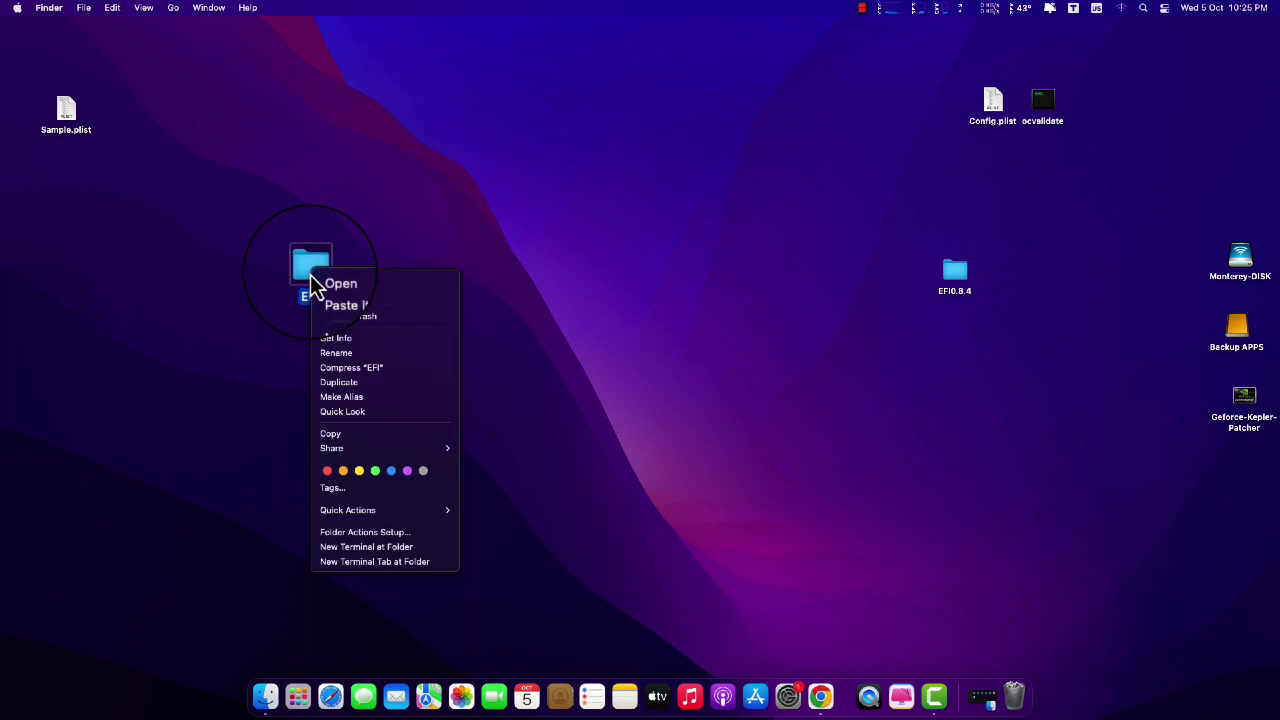
left_click(375, 335)
Step: Move the EFI0.8.4 folder to the middle of the desktop and rename it EFI0.8.5
left_click_drag(958, 278, 690, 288)
right_click(675, 286)
left_click(718, 362)
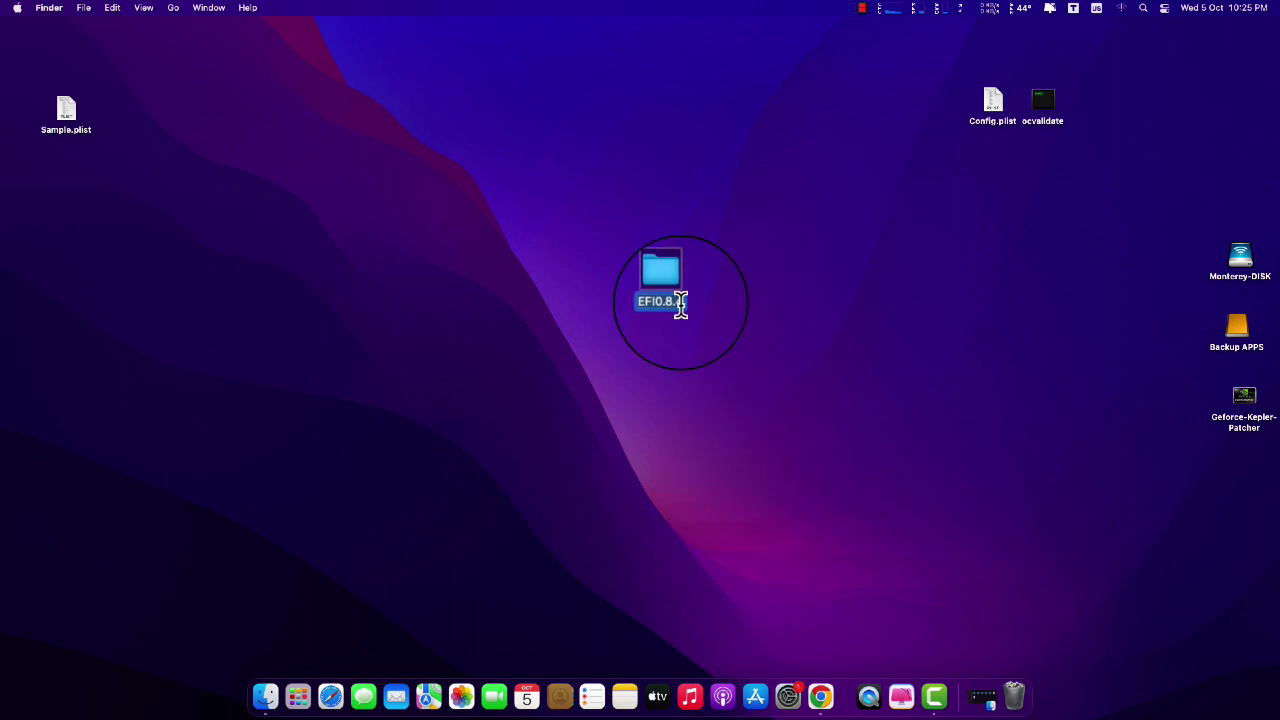
key("Right")
key("BackSpace")
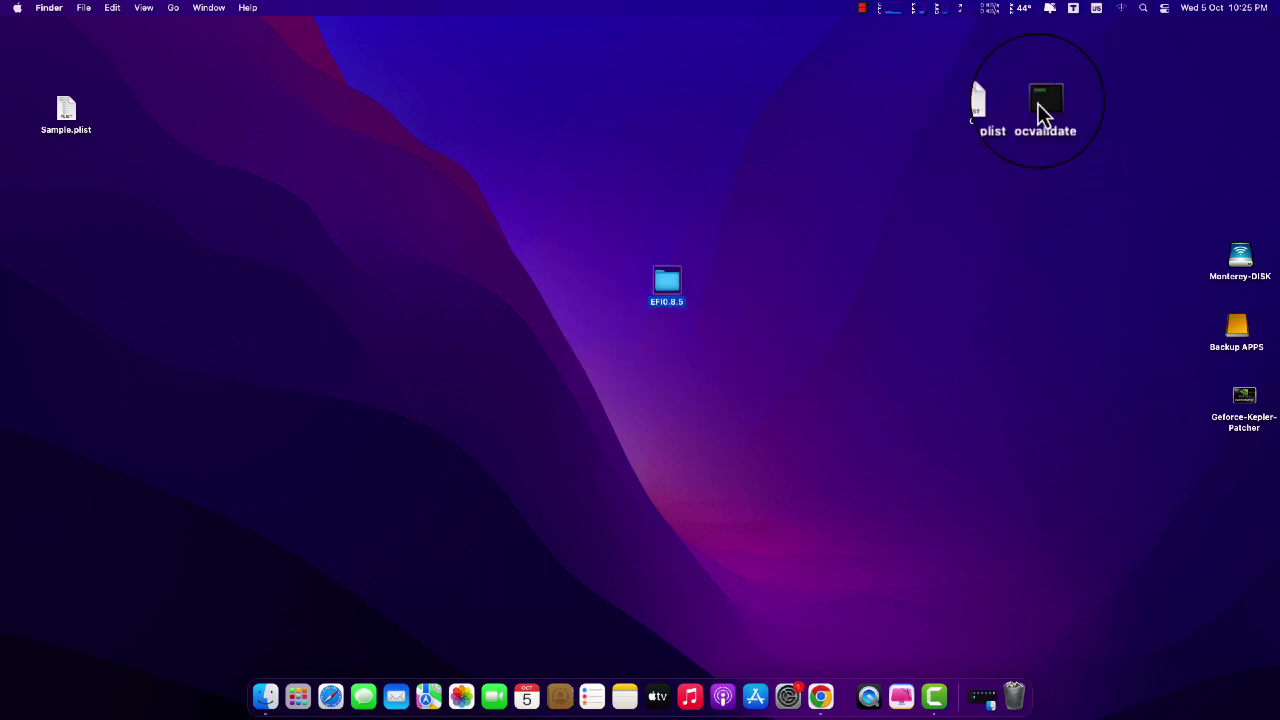
Step: Move the EFI0.8.5 folder to the free desktop area below the ocvalidate file
left_click_drag(1070, 118, 1081, 121)
left_click_drag(660, 285, 1095, 475)
left_click_drag(1062, 428, 1063, 425)
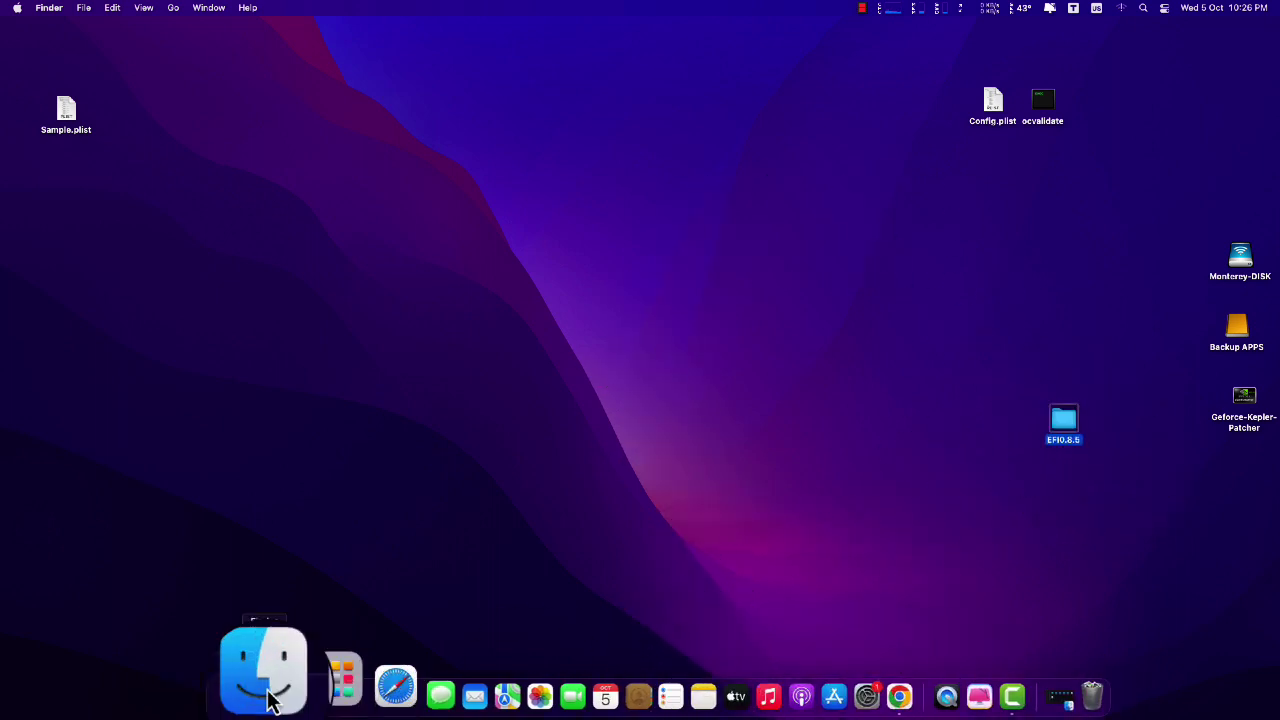
Step: Open a Terminal window from the Other group of installed applications
left_click(297, 690)
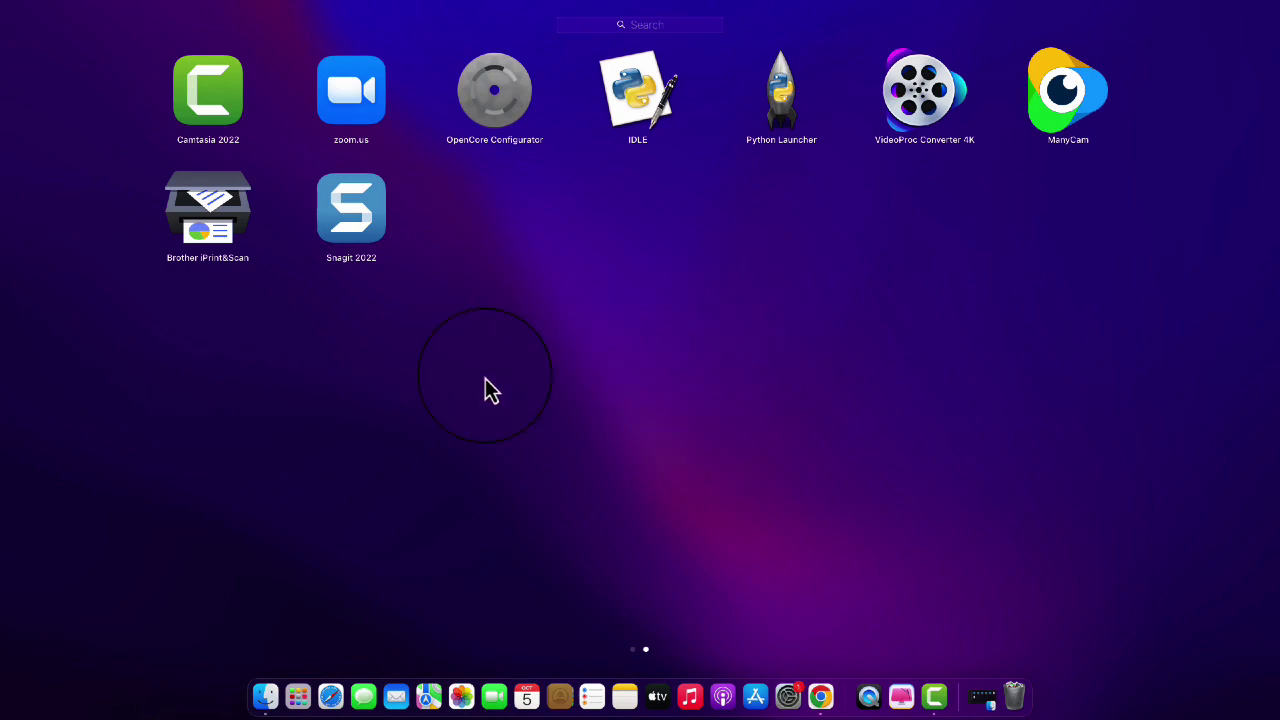
scroll(286, 403, "left", 5)
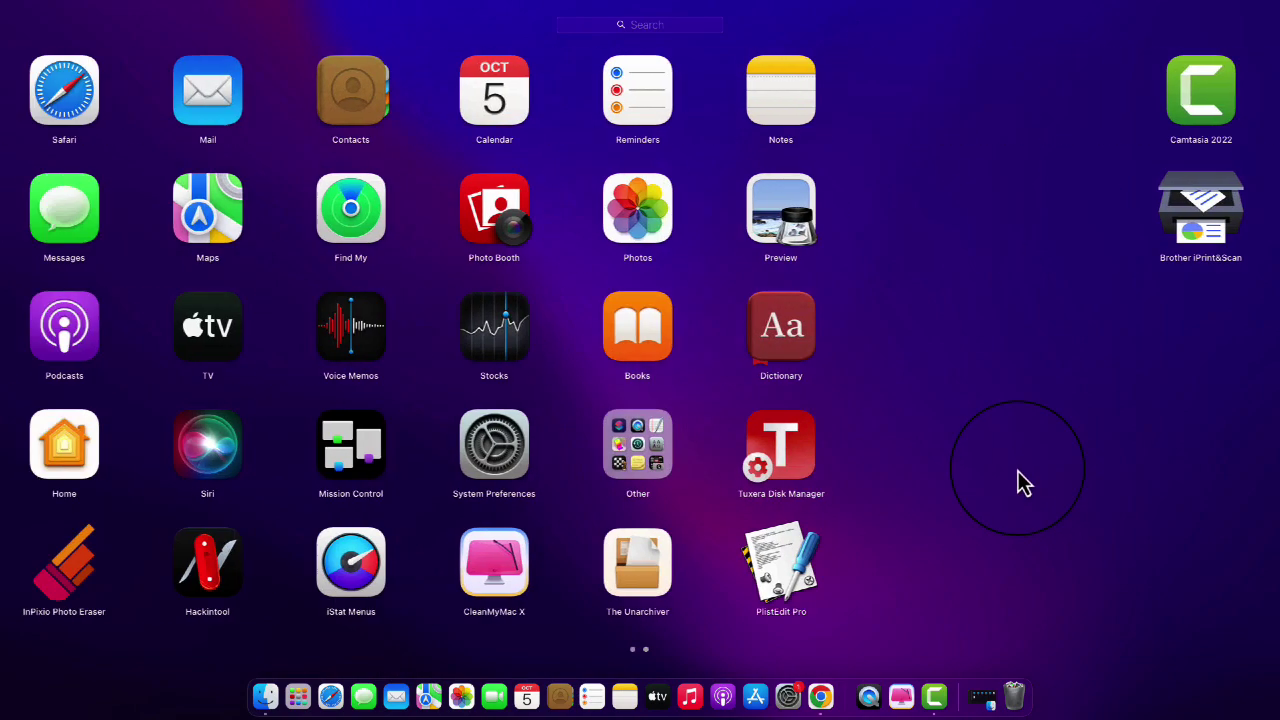
left_click(935, 466)
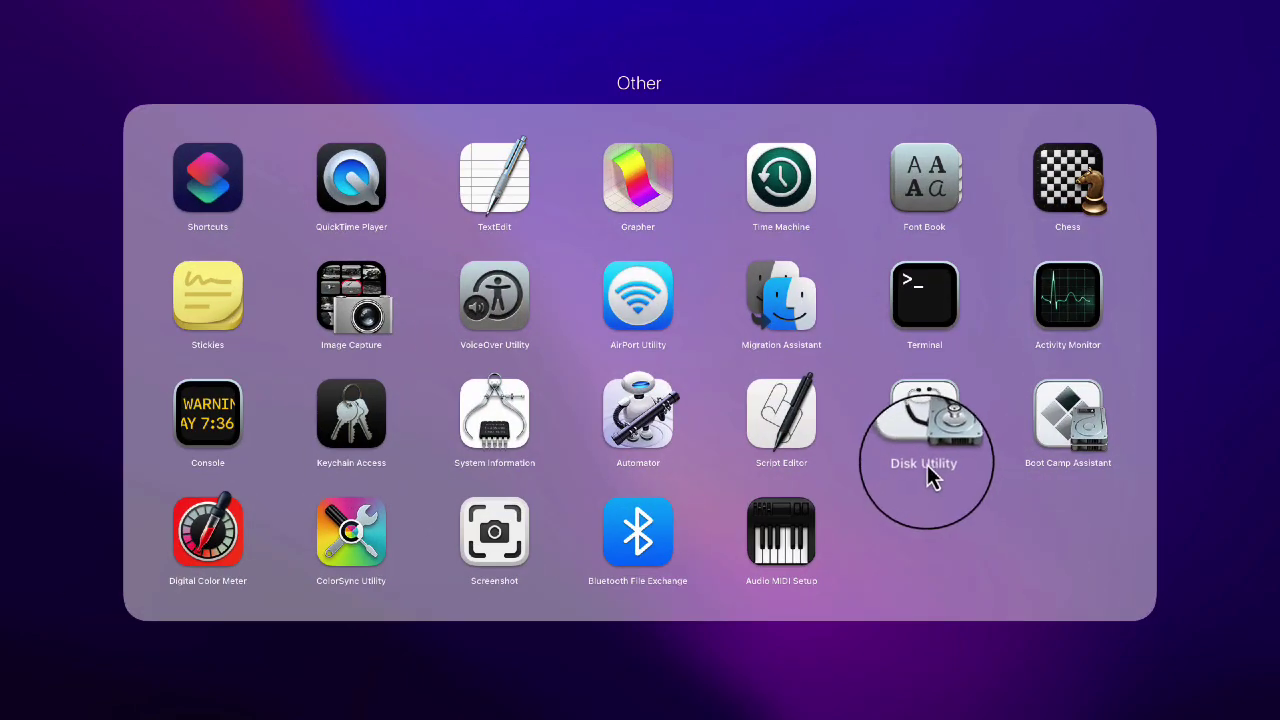
left_click(940, 327)
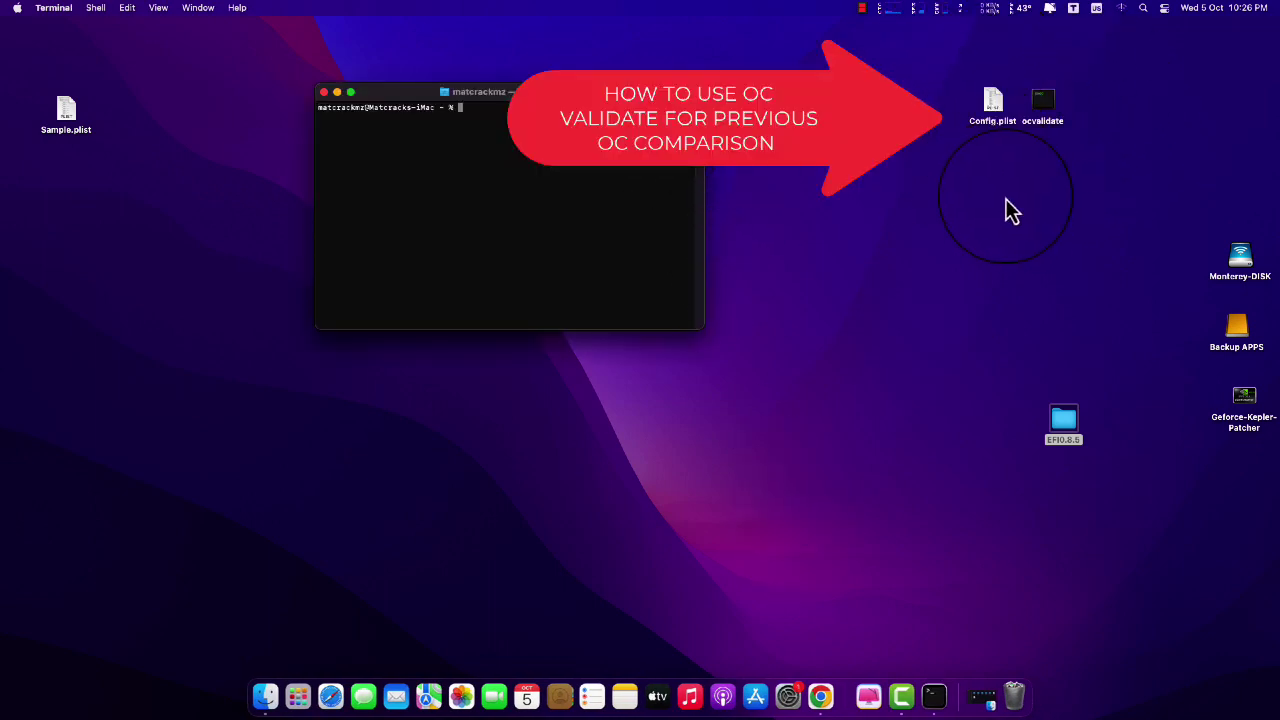
Step: Check the OC folder inside EFI0.8.5 for its Config.plist and close the folder window
double_click(1064, 427)
left_click(877, 381)
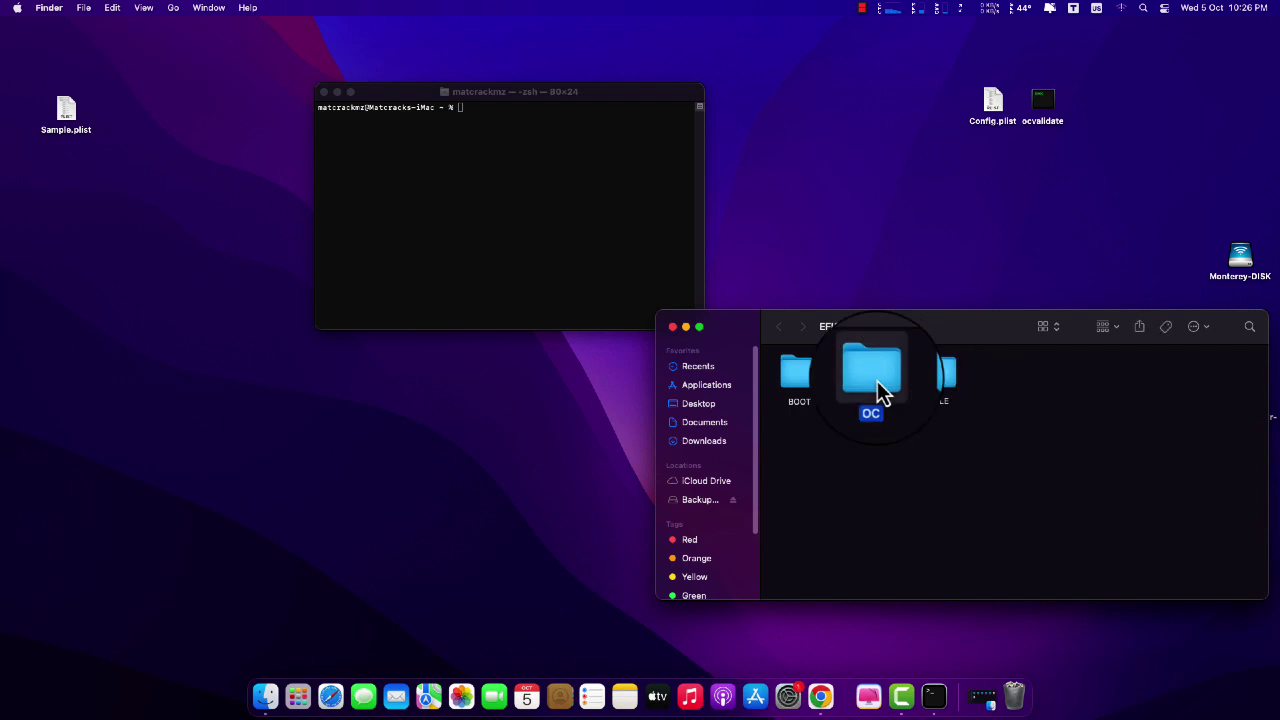
double_click(872, 375)
left_click_drag(992, 102, 826, 455)
left_click(894, 234)
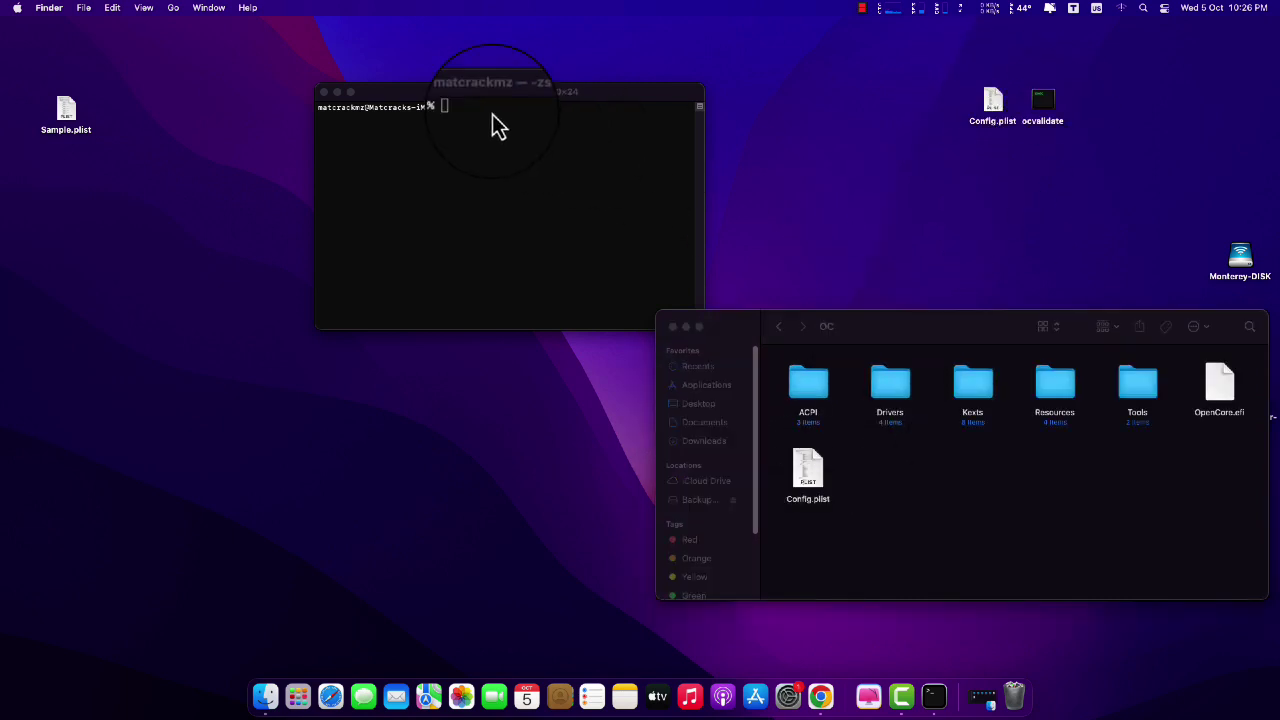
left_click(673, 327)
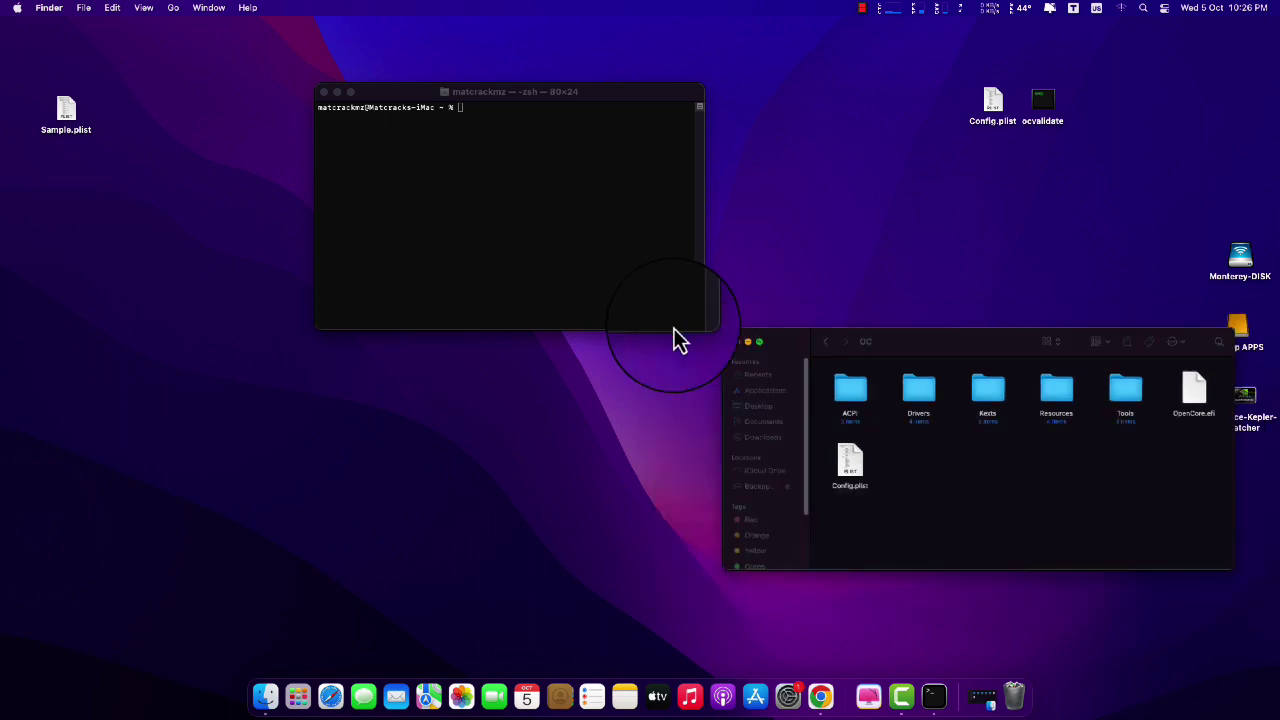
Step: In Terminal, run ocvalidate with sudo on the desktop's Config.plist, enter the account password, and close the window after validation
left_click(474, 126)
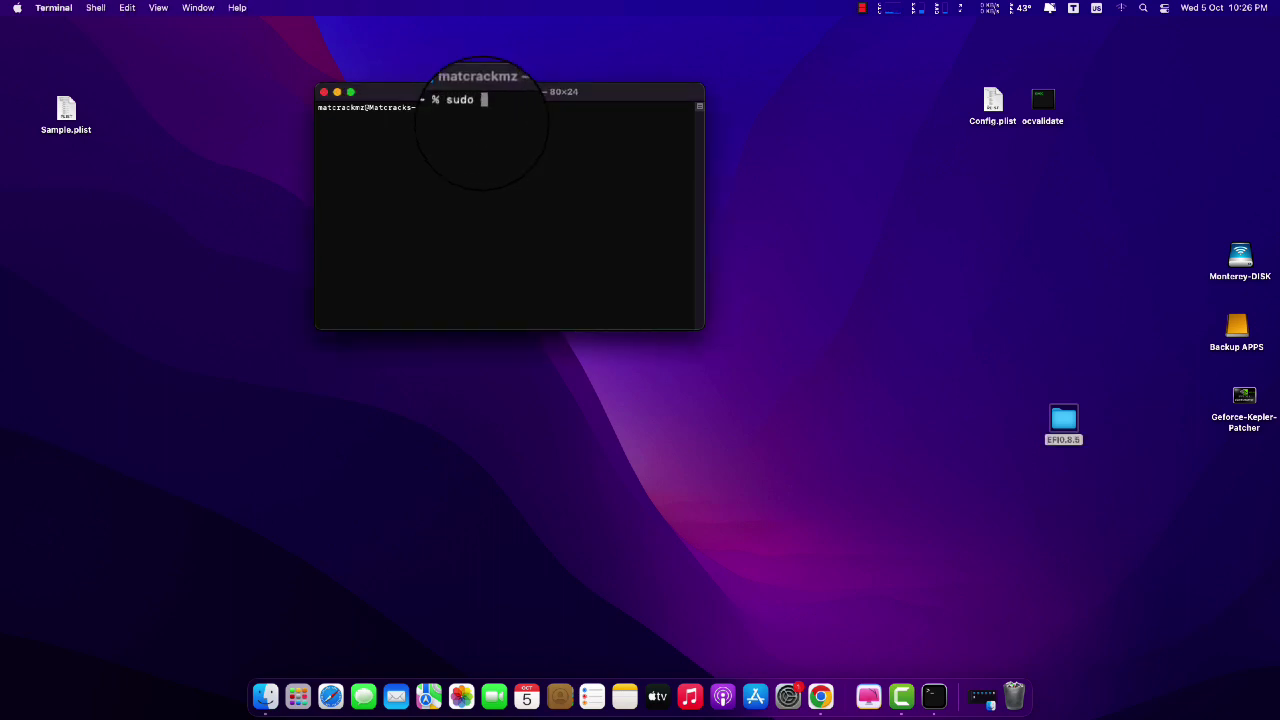
left_click_drag(1050, 110, 510, 130)
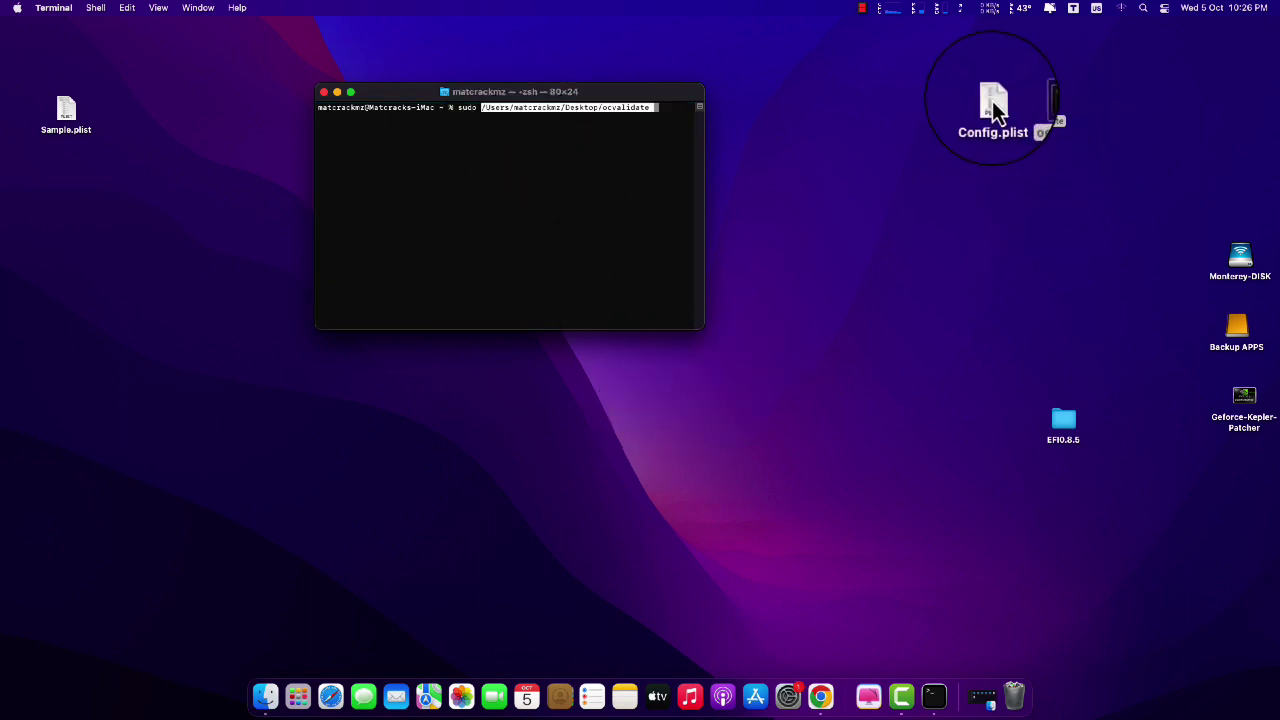
left_click_drag(995, 110, 684, 126)
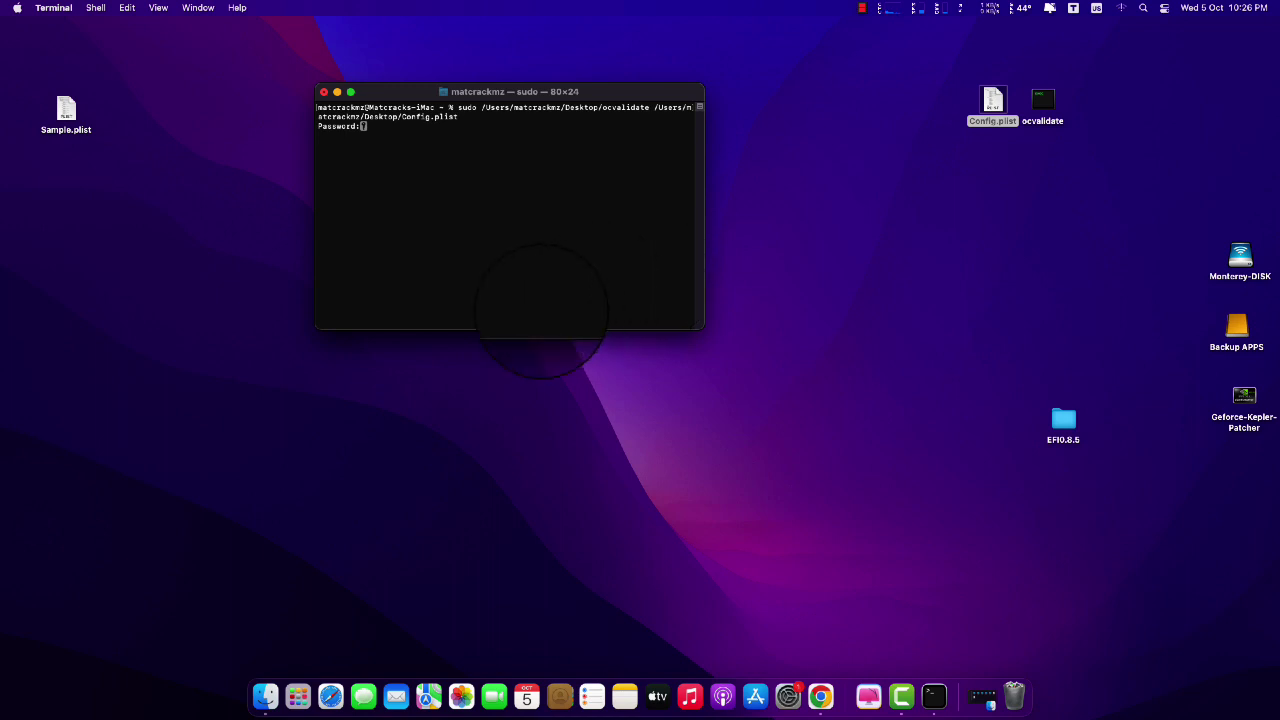
key("Return")
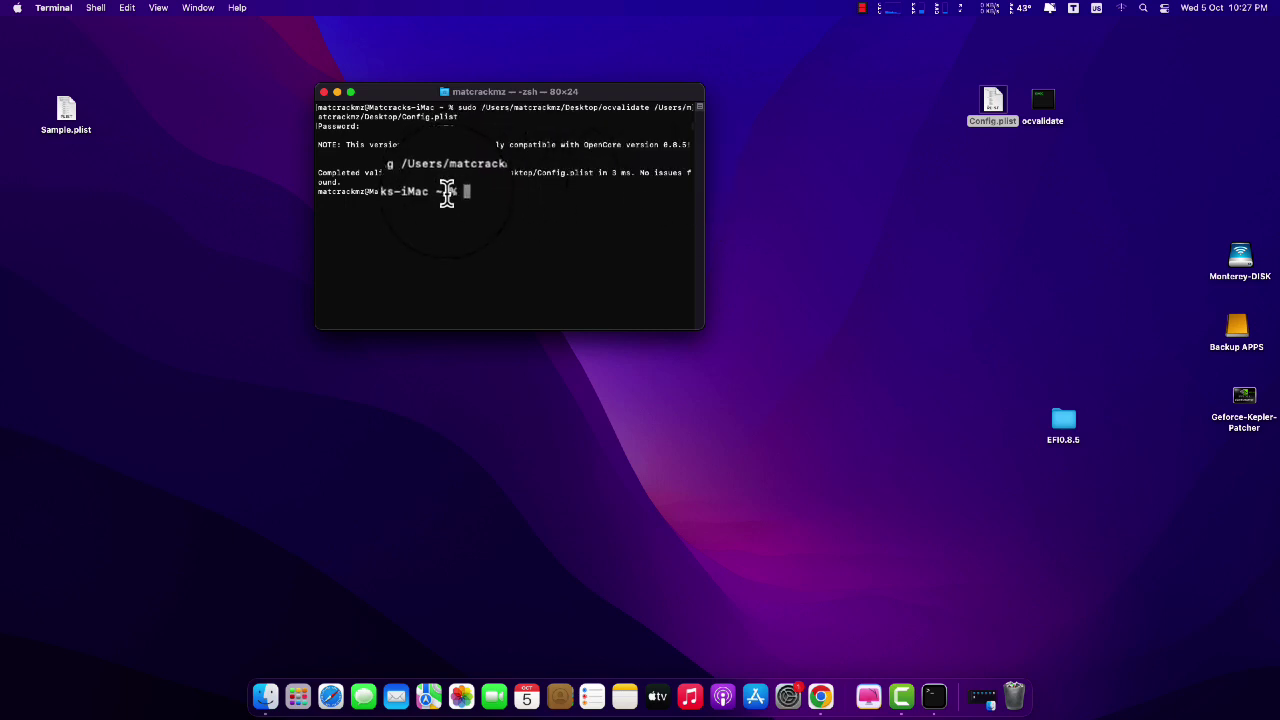
left_click(323, 91)
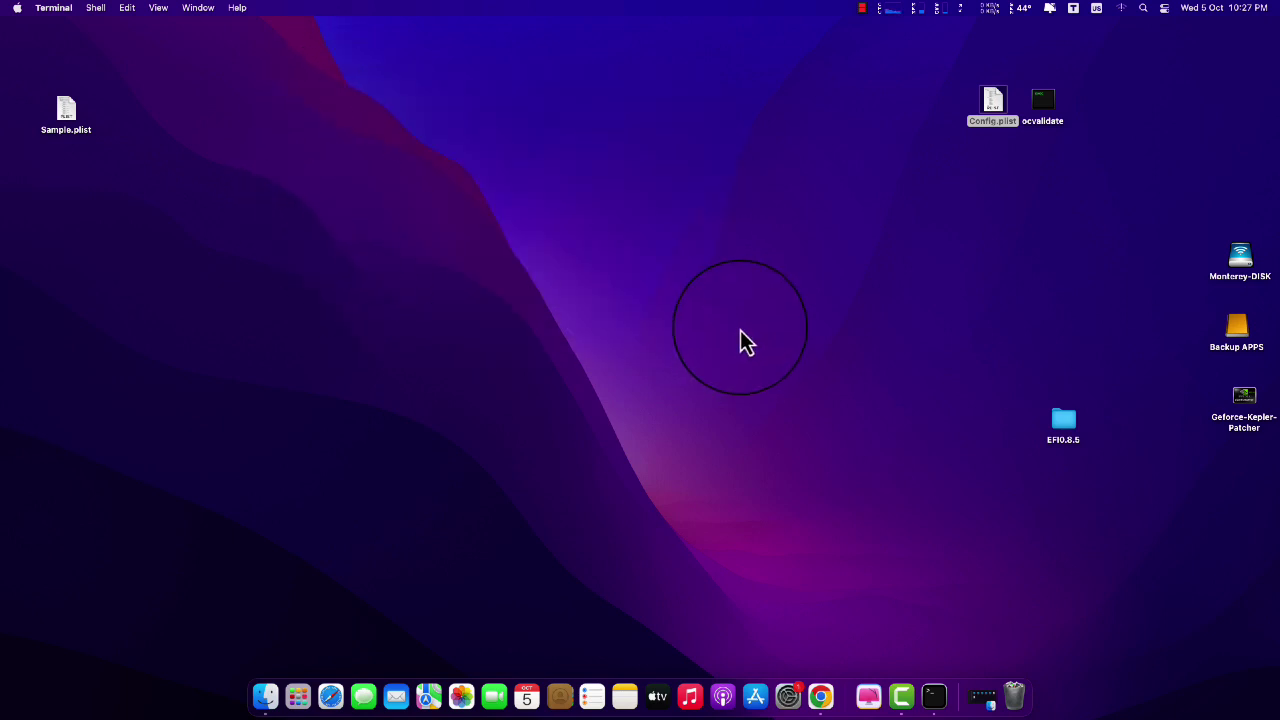
Step: Move Sample.plist, Config.plist and ocvalidate from the desktop to the Trash, and shift the Monterey-DISK icon inward
mouse_move(63, 118)
left_mouse_down()
mouse_move(872, 165)
mouse_move(183, 214)
mouse_move(58, 118)
left_mouse_up()
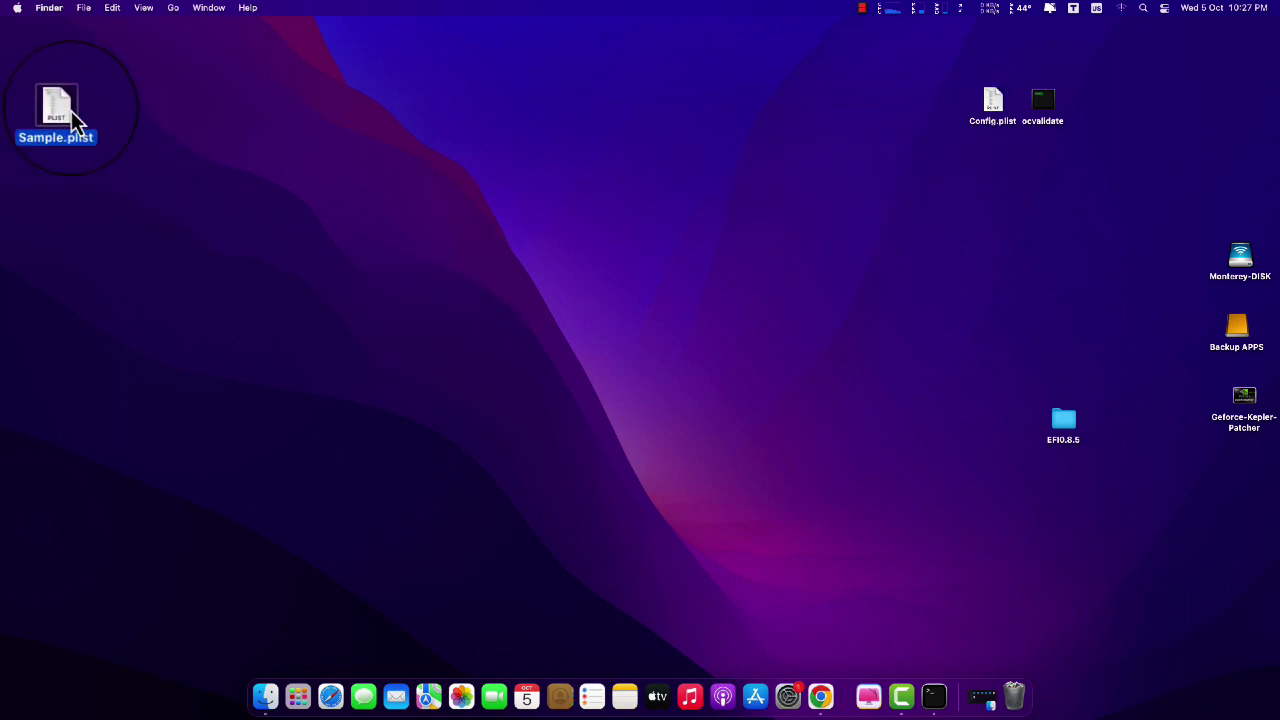
right_click(70, 115)
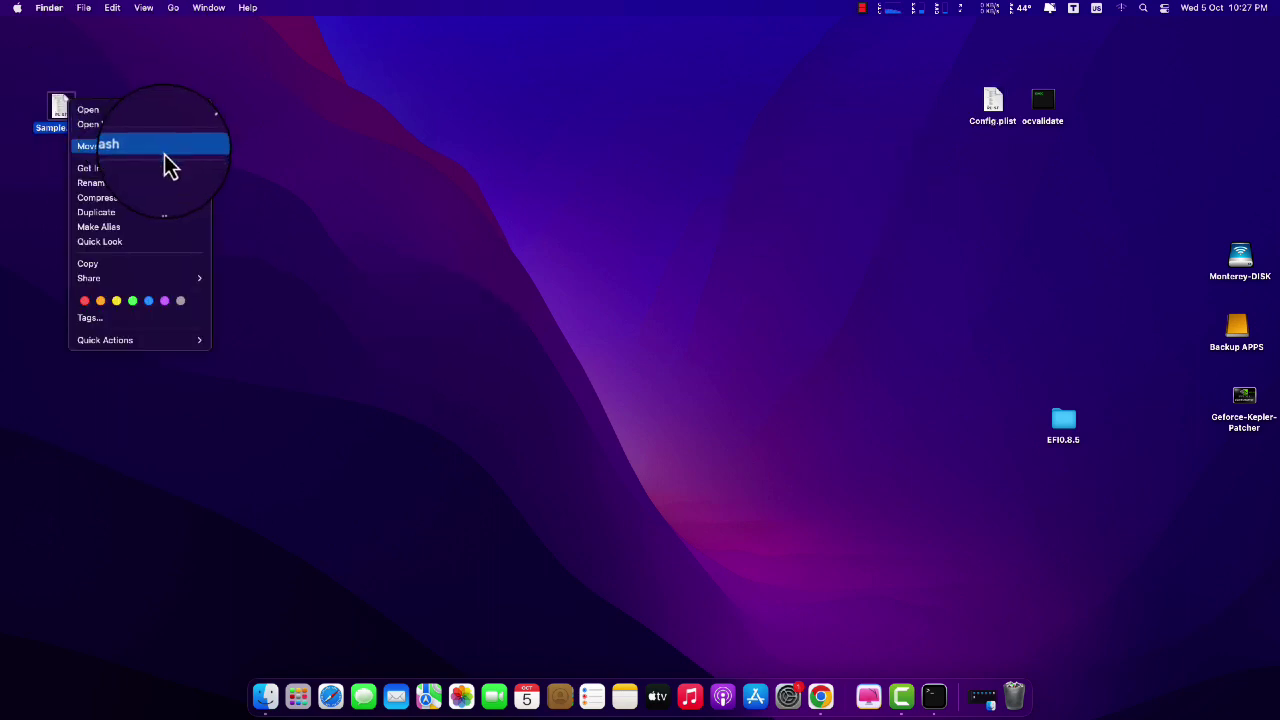
left_click(163, 155)
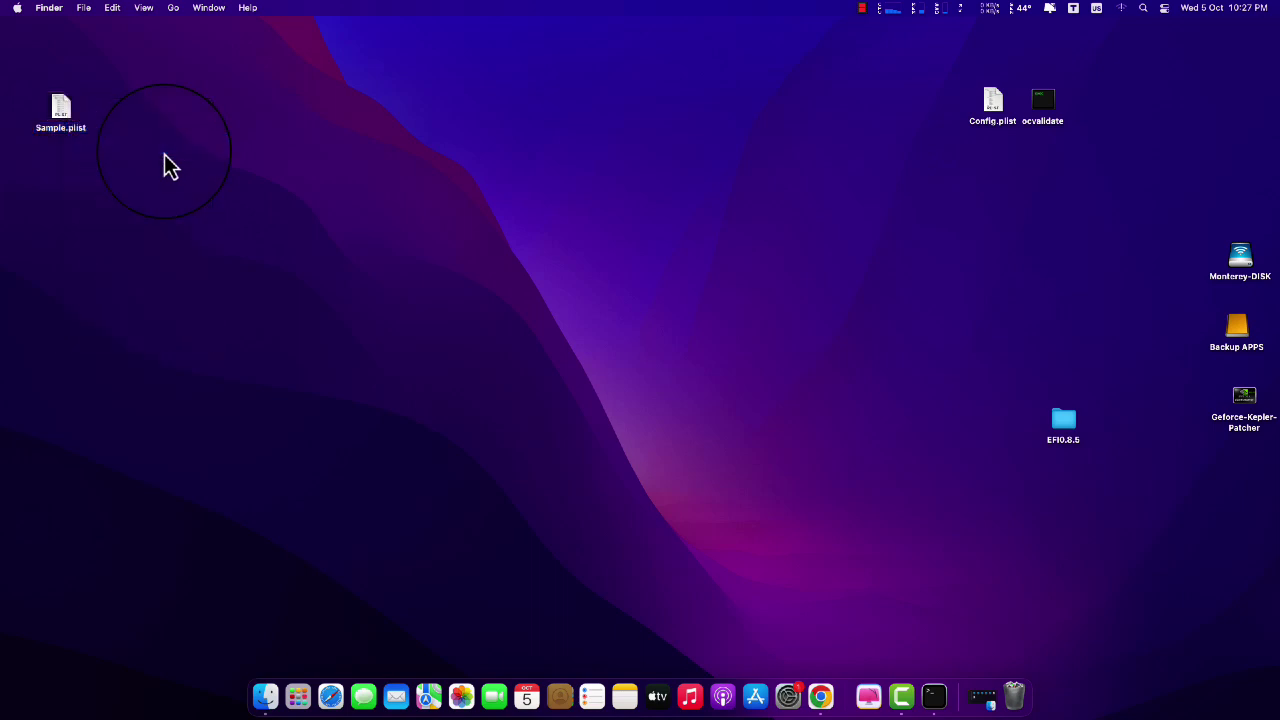
right_click(1005, 118)
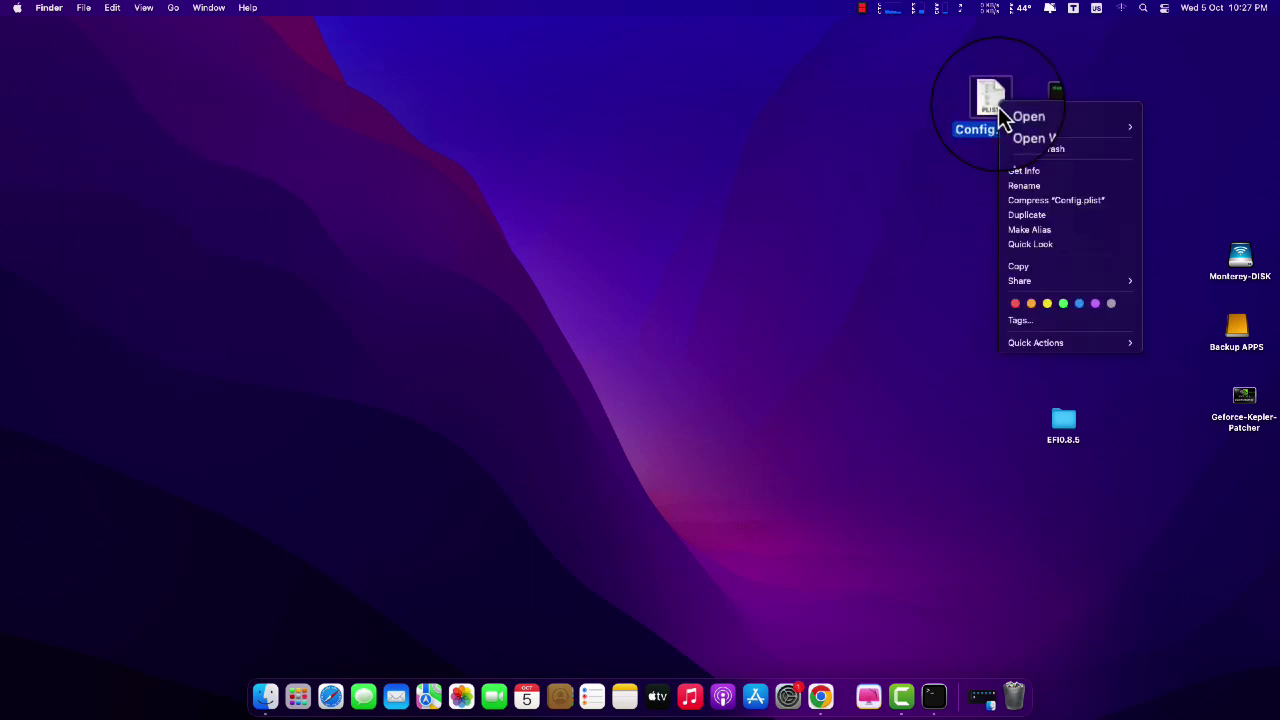
left_click(1033, 149)
right_click(1040, 110)
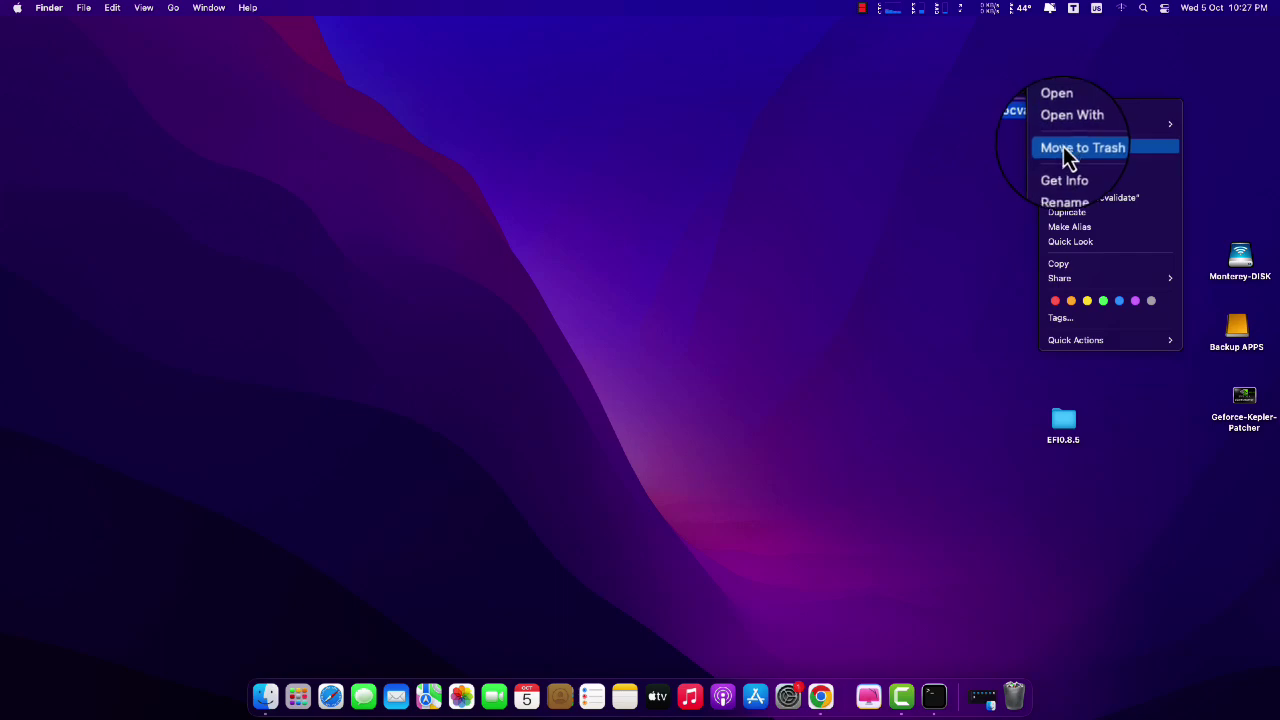
left_click(1062, 148)
left_click_drag(1243, 262, 1109, 237)
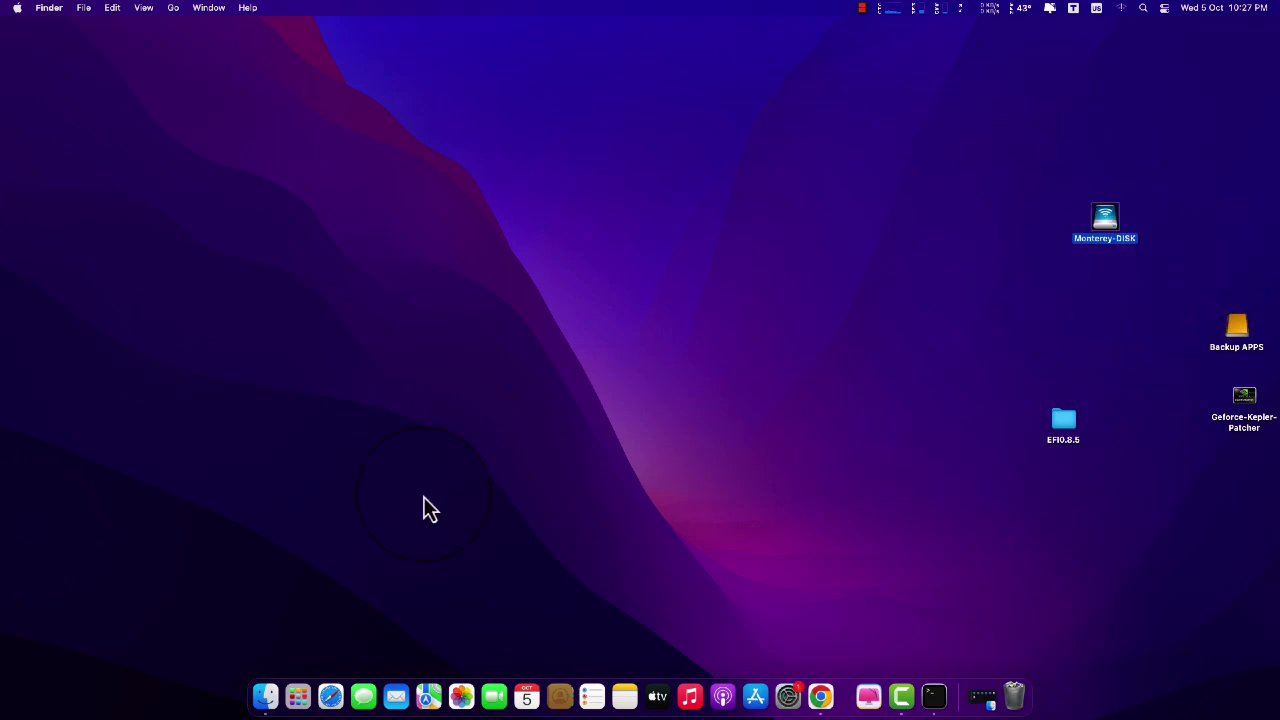
Step: Launch OpenCore Configurator and close its untitled configuration window
left_click(292, 694)
left_click(830, 563)
left_click(500, 112)
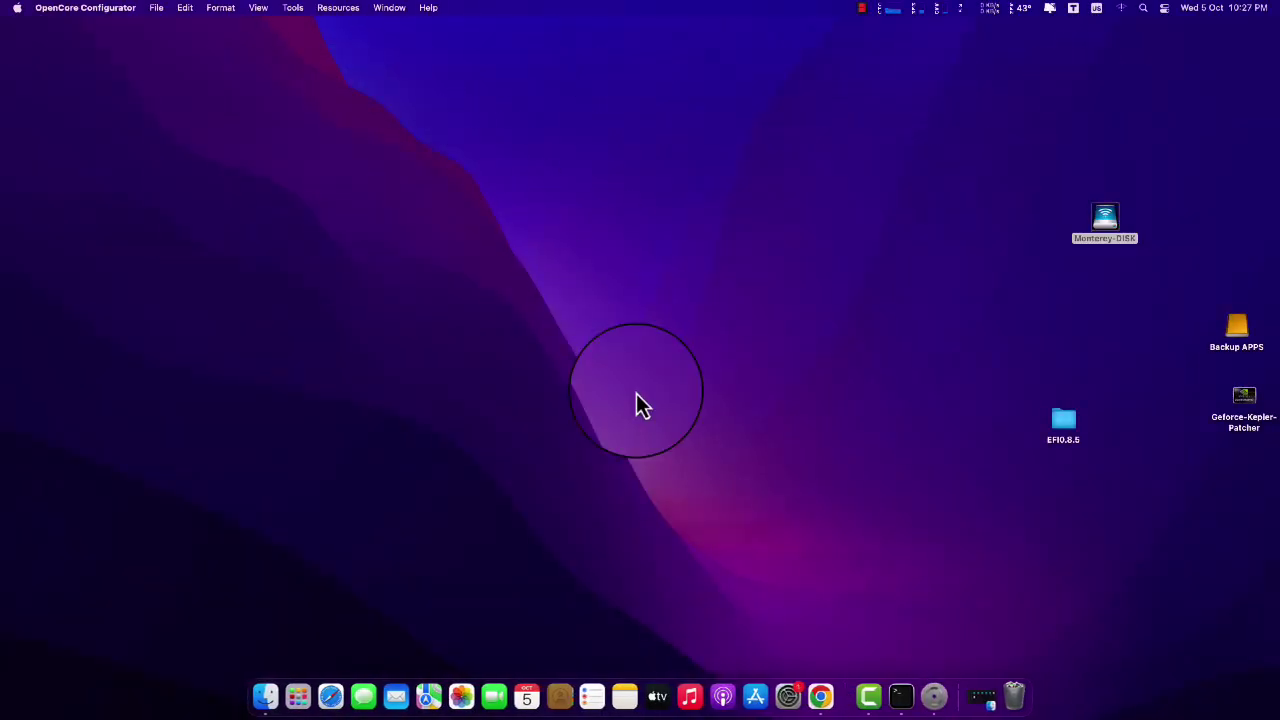
left_click(318, 528)
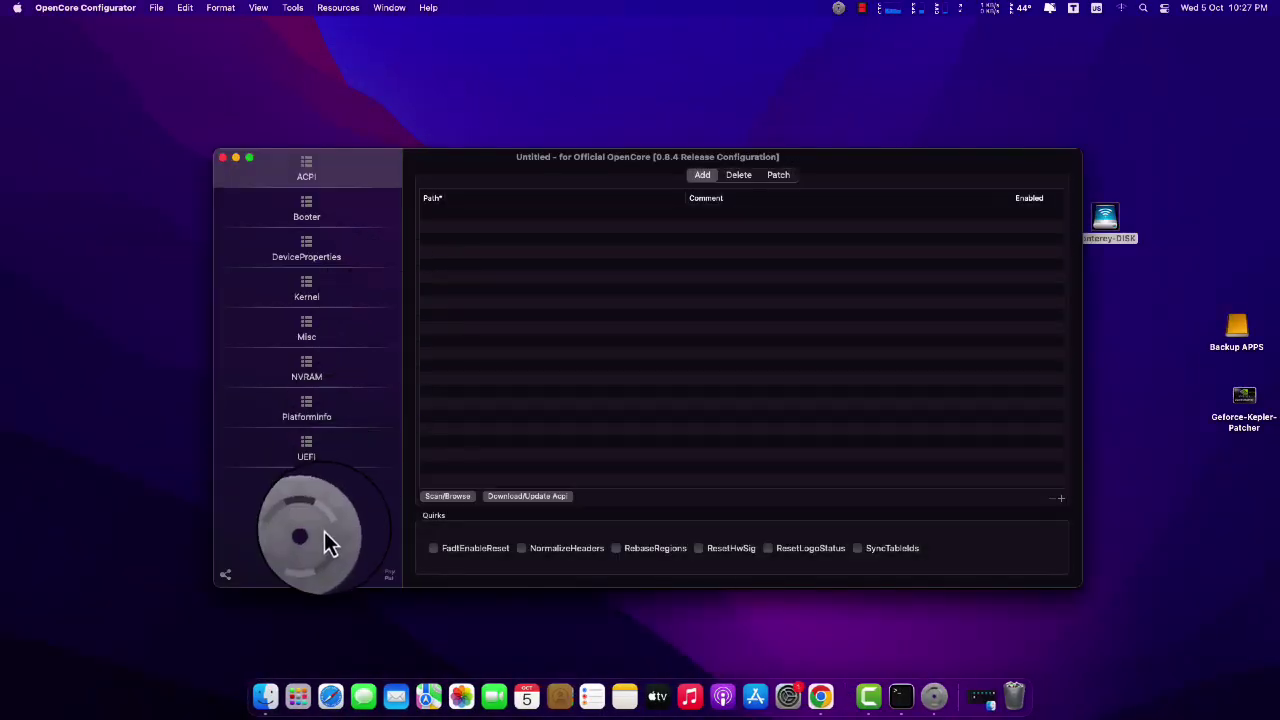
left_click(223, 158)
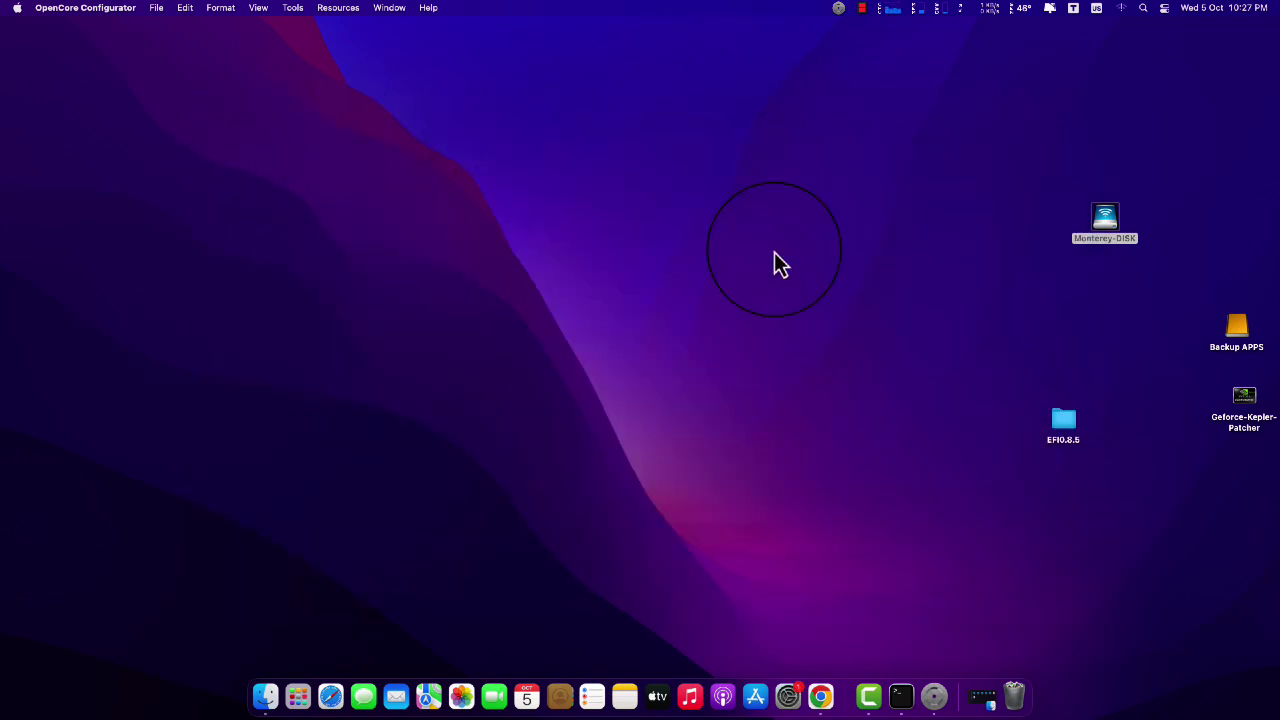
Step: Mount the EFI partition on disk1s4, authorise it with the account password, and place the EFI volume beside Monterey-DISK
left_click(838, 18)
left_click(838, 18)
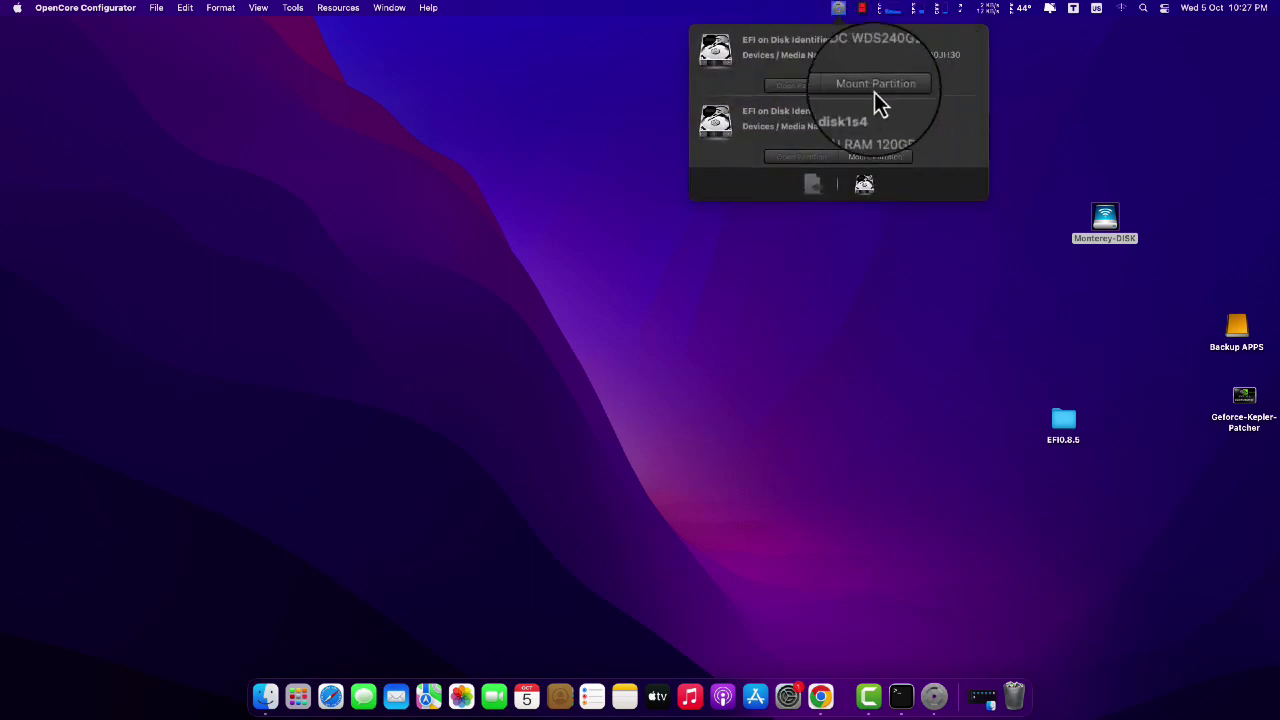
left_click(875, 158)
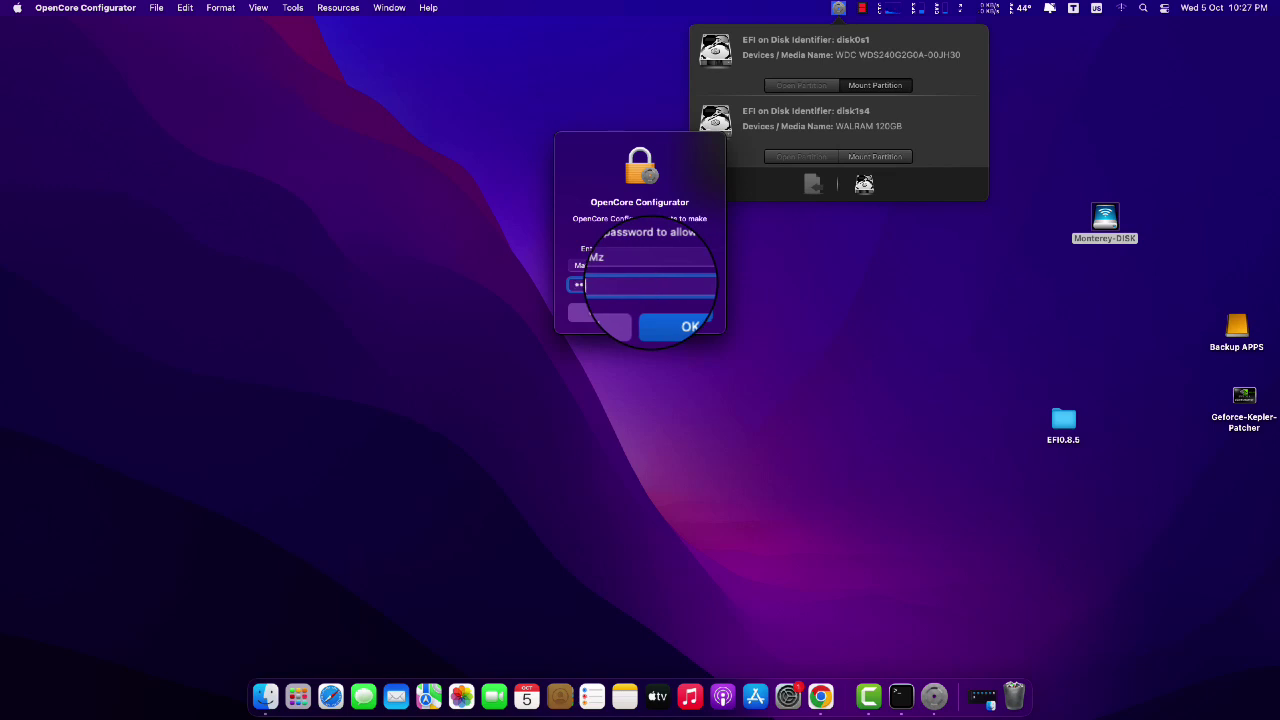
key("Return")
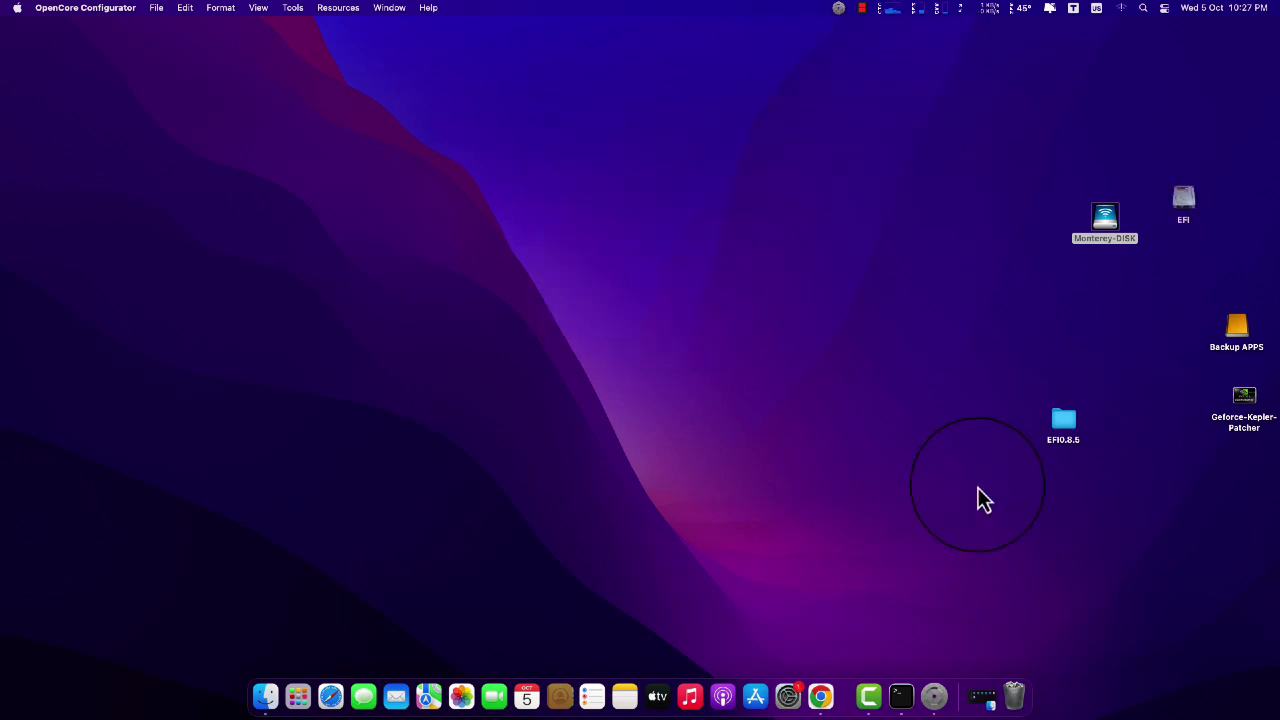
left_click_drag(1190, 198, 1070, 224)
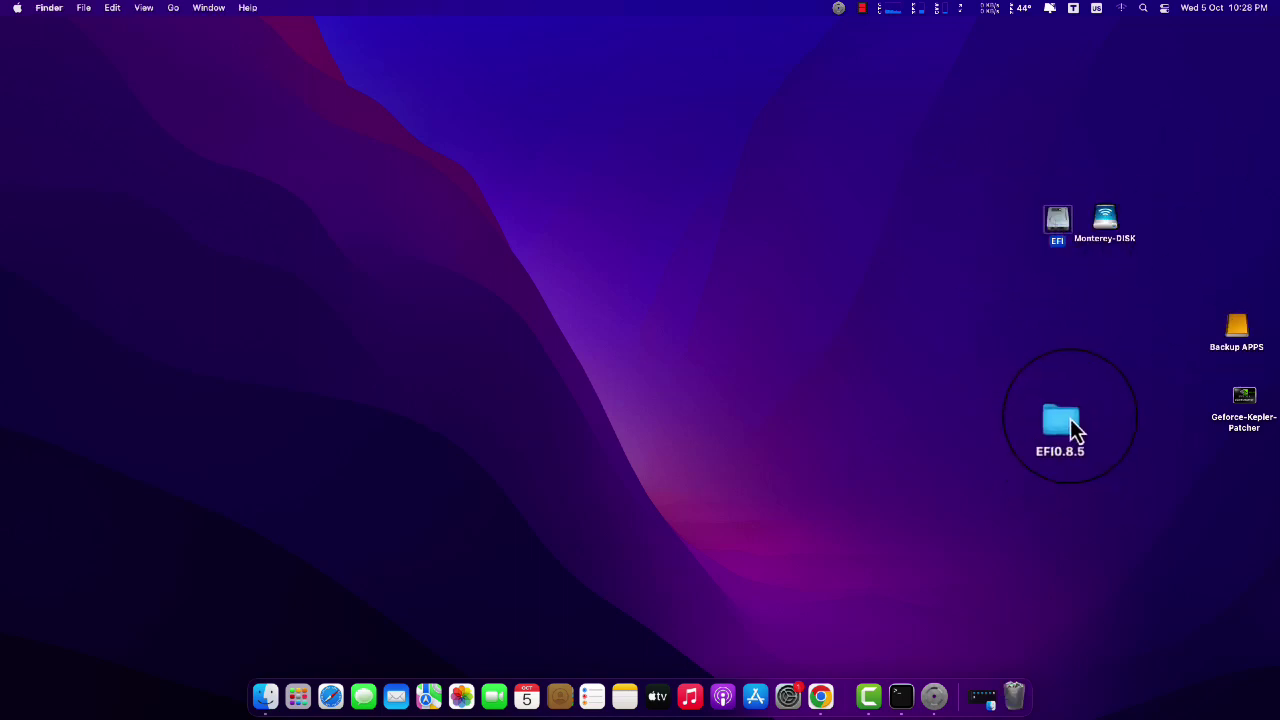
Step: Rename the EFI0.8.5 folder on the desktop to EFI
mouse_move(1070, 418)
left_mouse_down()
mouse_move(1049, 417)
mouse_move(1063, 434)
left_mouse_up()
right_click(1061, 429)
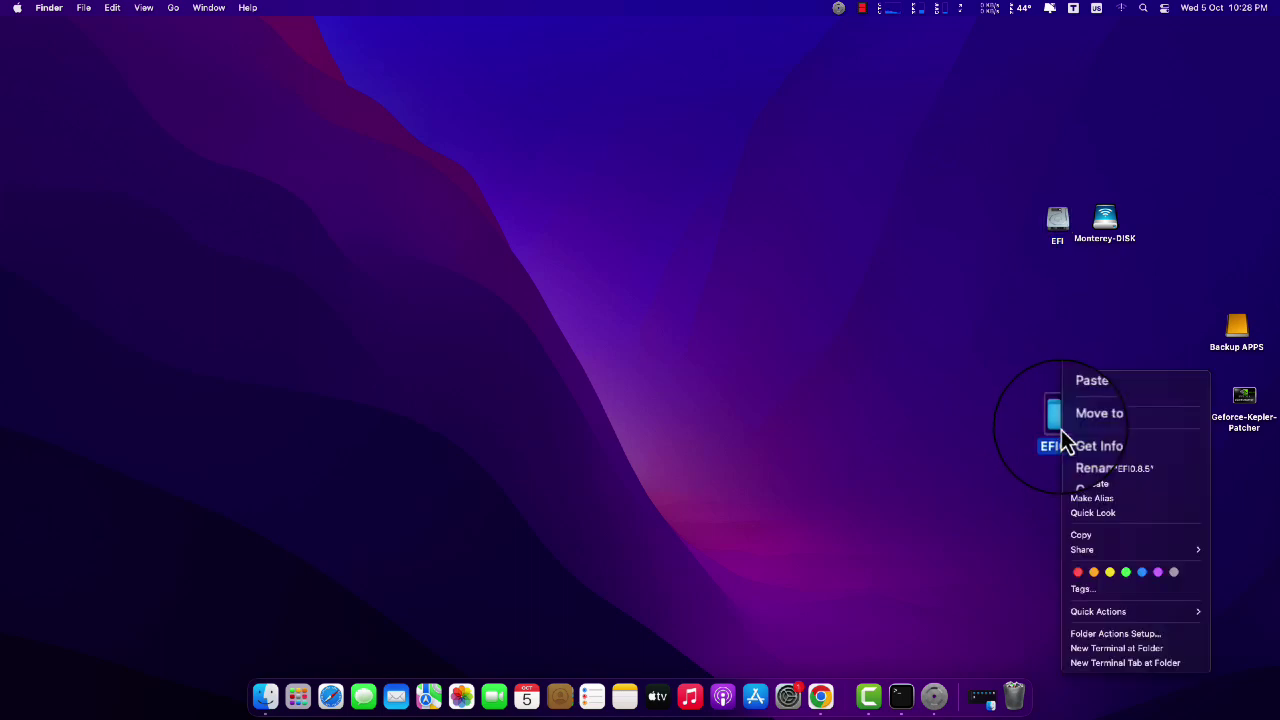
left_click(1126, 458)
left_click(1120, 468)
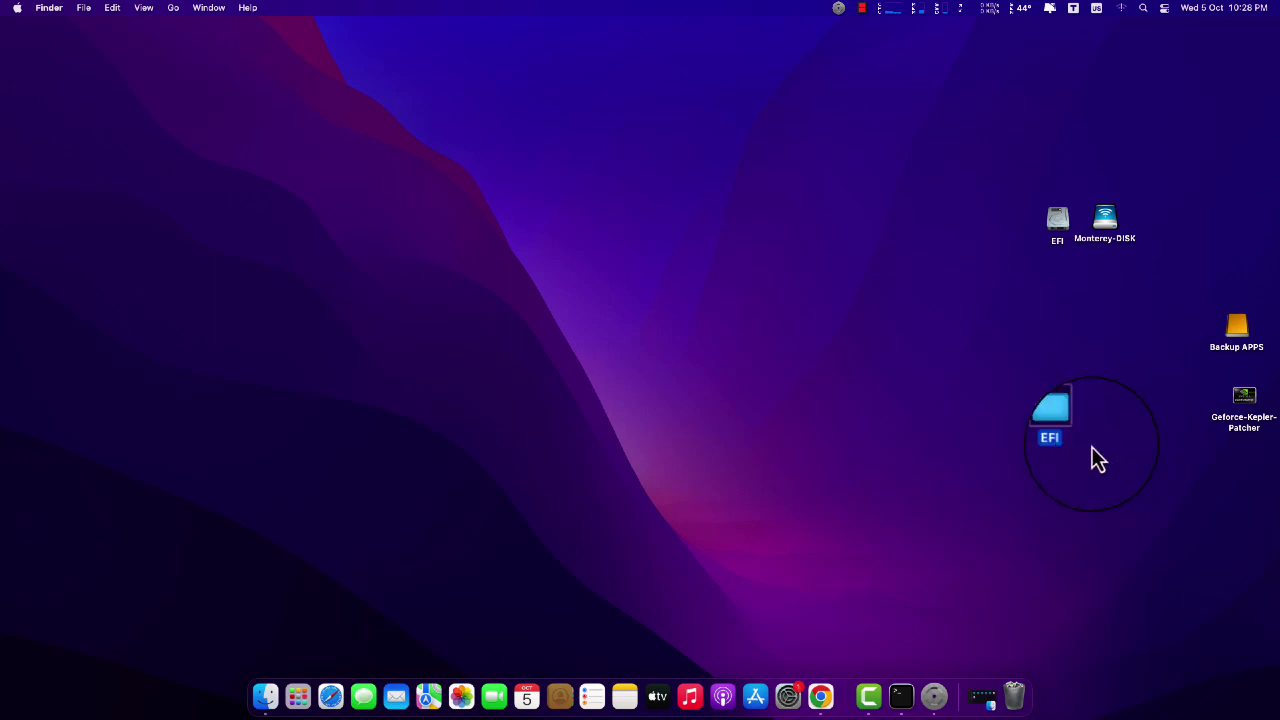
Step: Copy the desktop EFI folder onto the mounted EFI volume, replacing the existing EFI folder, and ignore the disk space warning
left_click(1063, 234)
double_click(1068, 240)
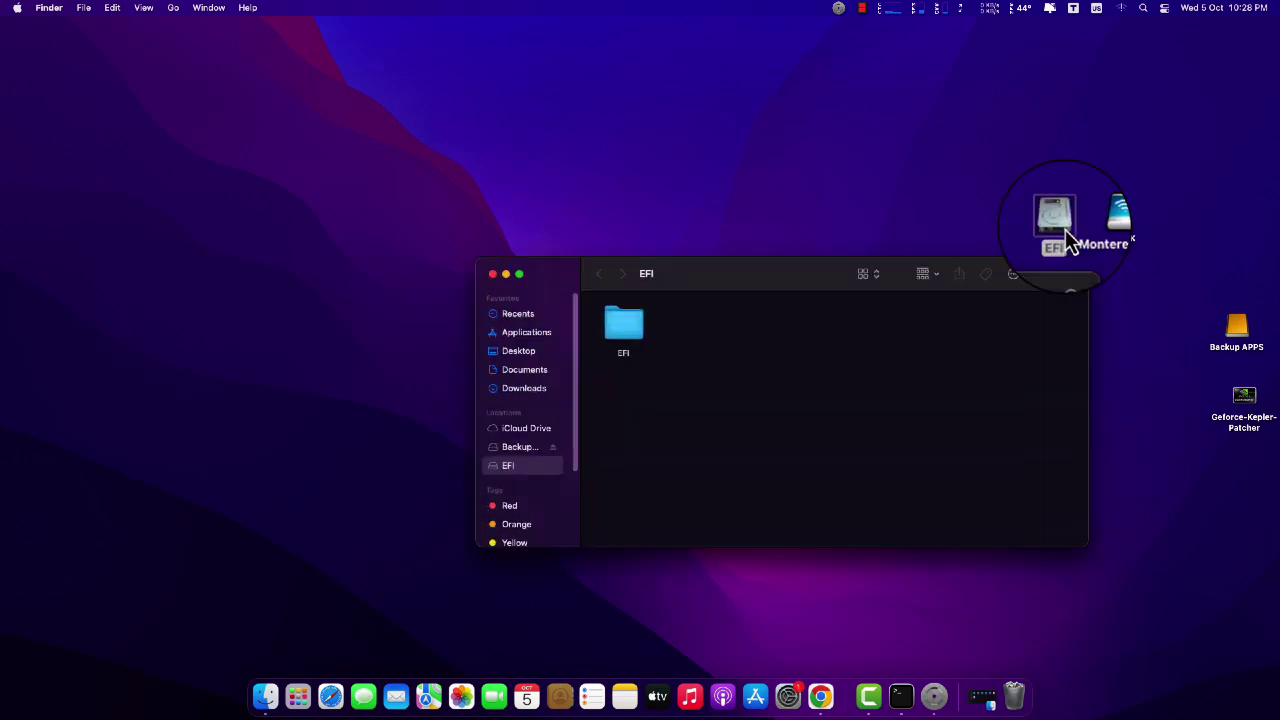
left_click_drag(814, 277, 543, 151)
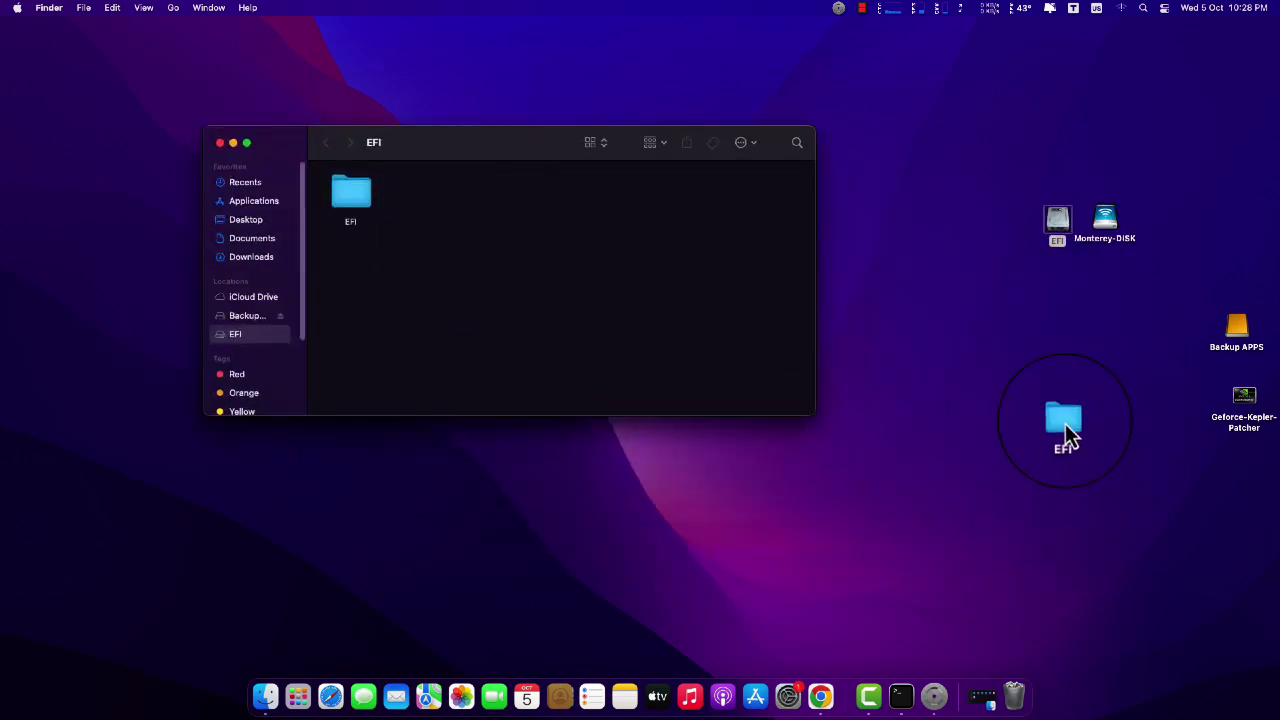
left_click_drag(1065, 423, 543, 254)
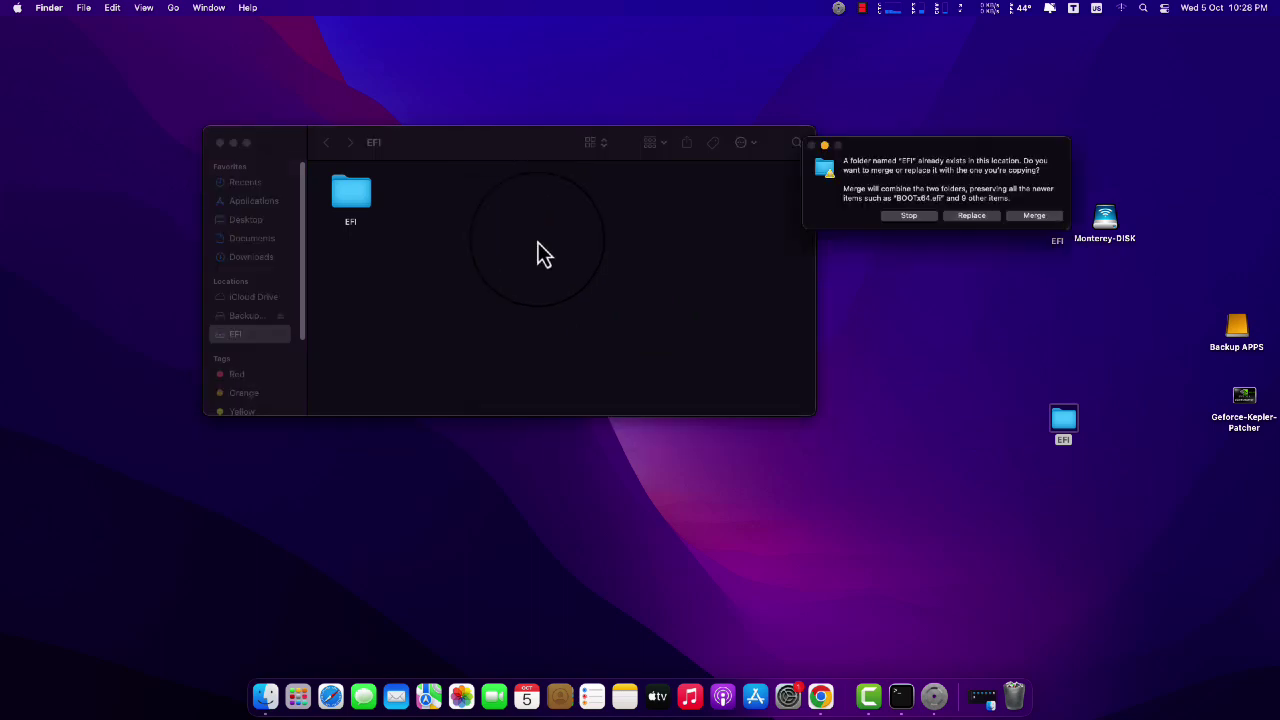
left_click(968, 216)
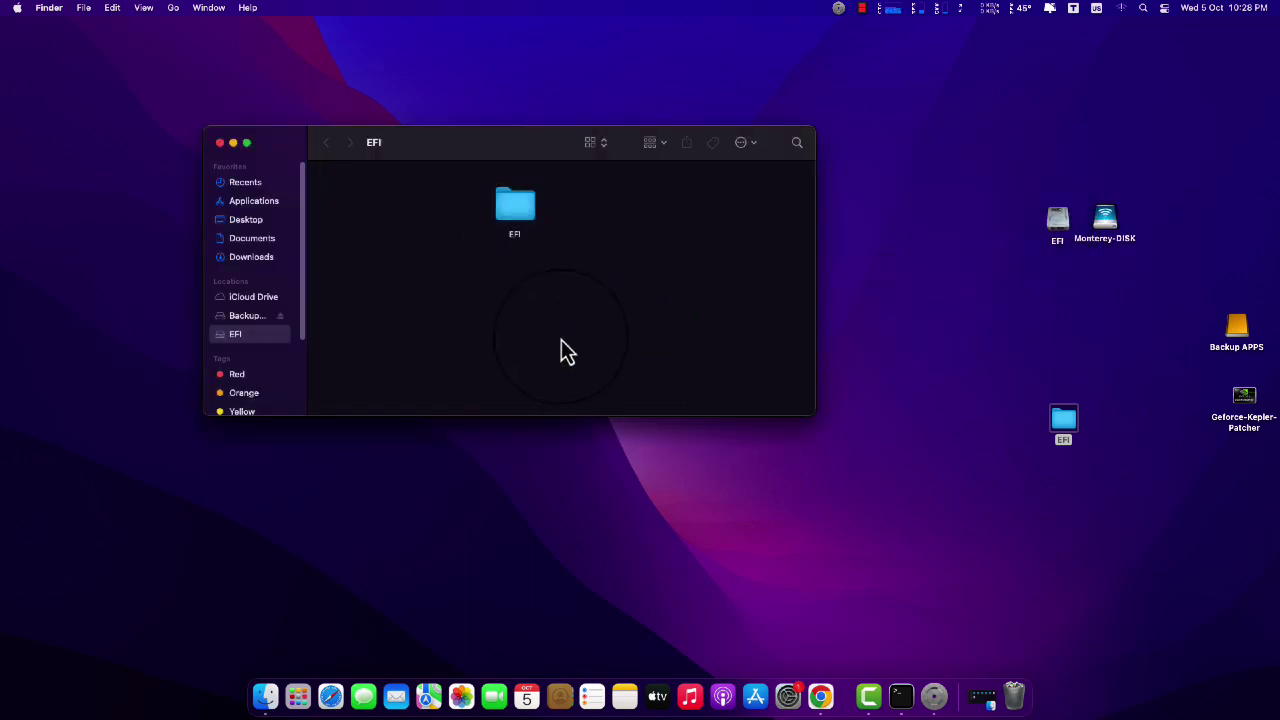
left_click_drag(528, 212, 362, 206)
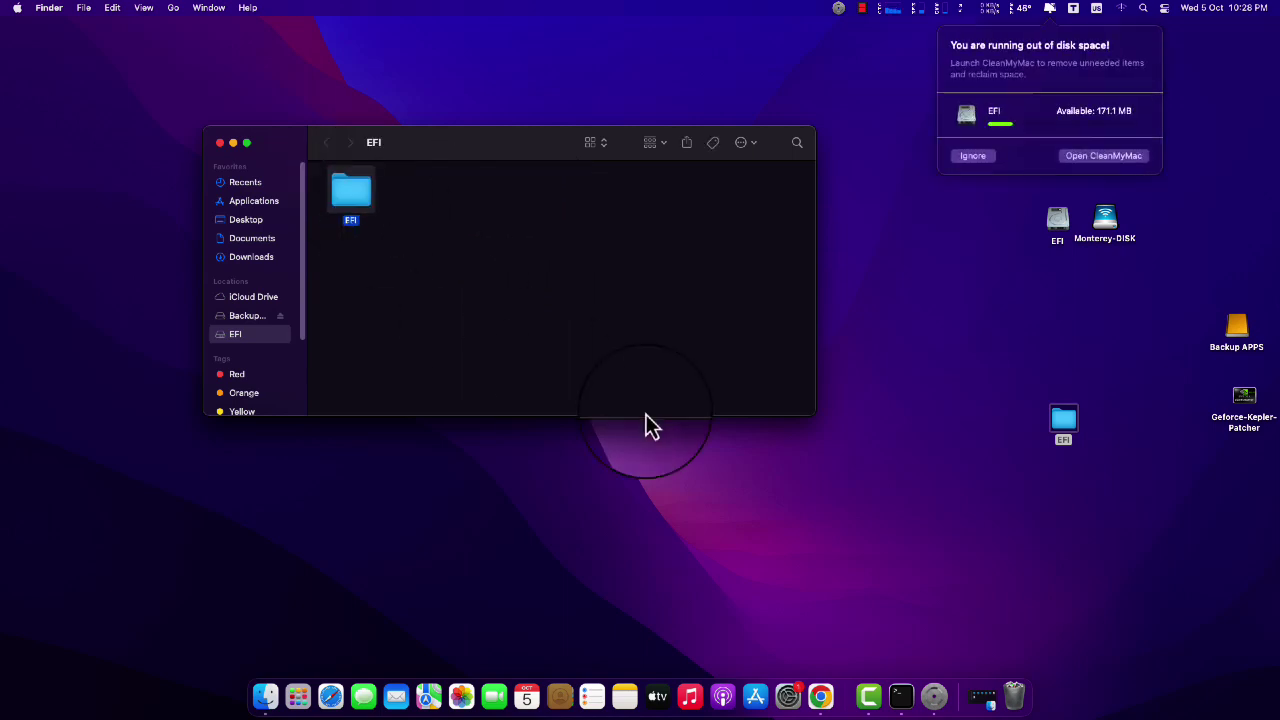
left_click(972, 155)
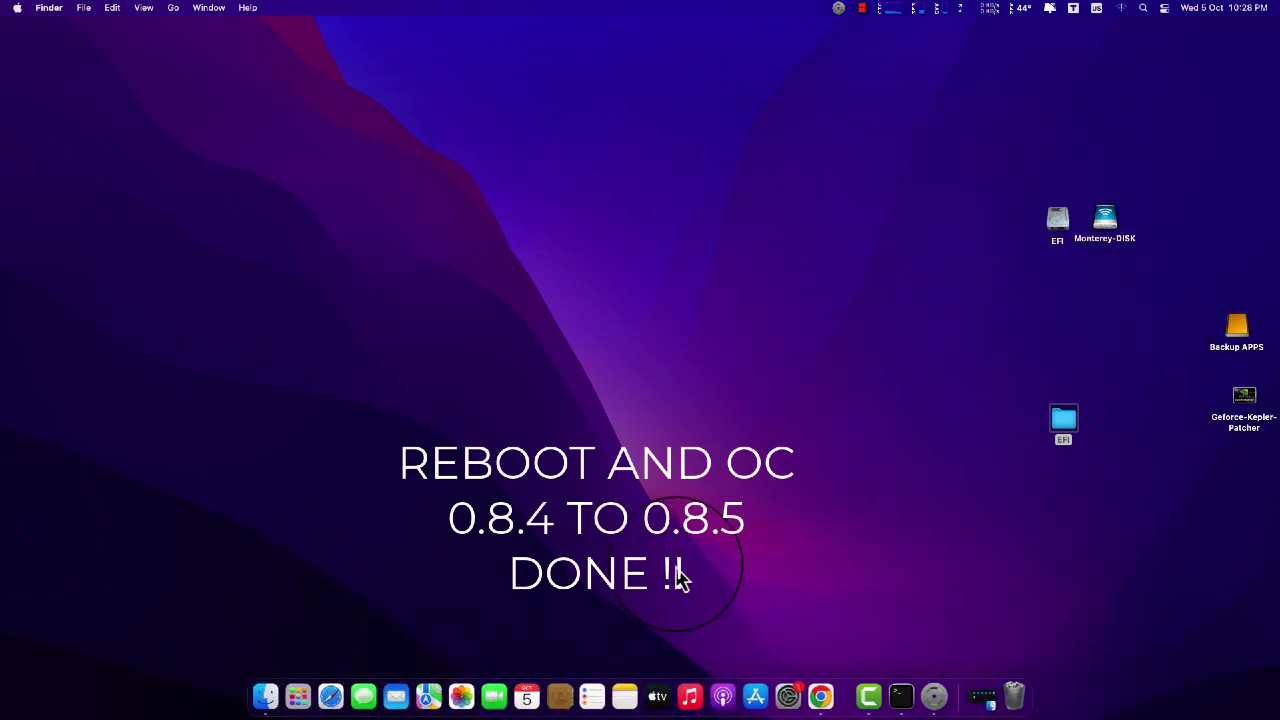
Step: View the About This Mac overview of the system and close it
left_click(18, 9)
left_click(52, 30)
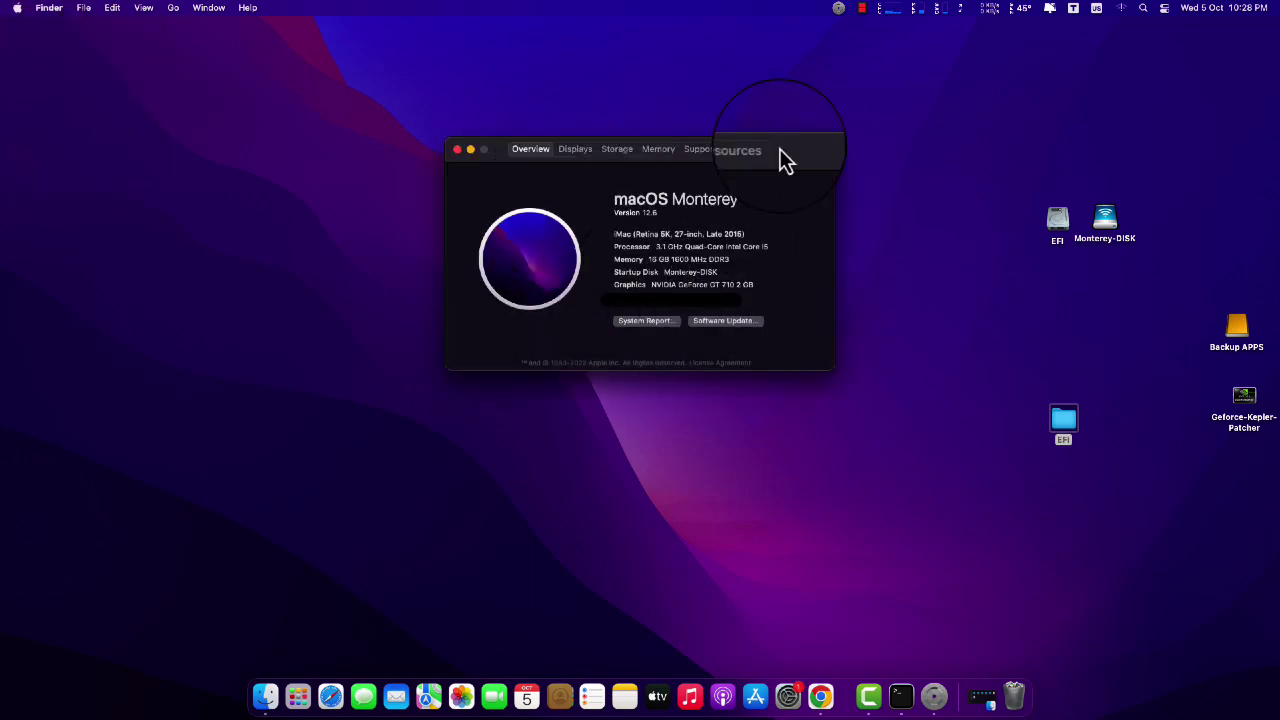
left_click(457, 149)
Step: Restart the Mac to boot from the updated EFI
left_click(17, 8)
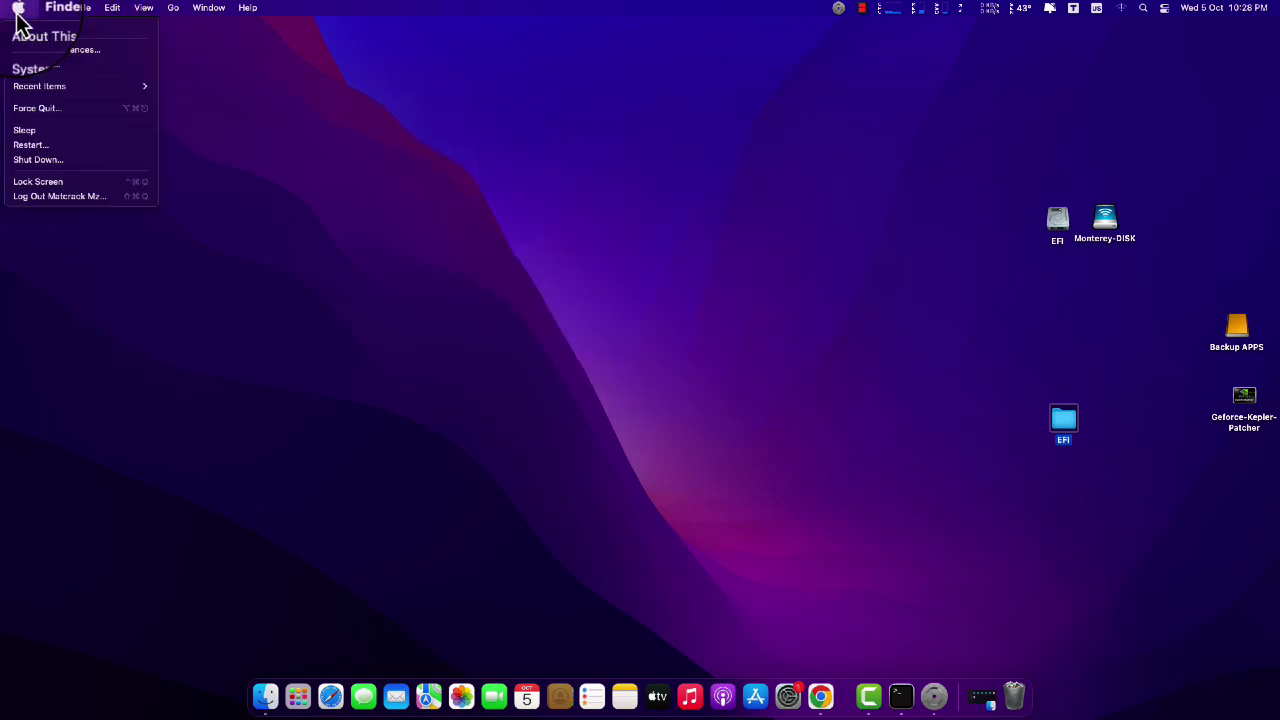